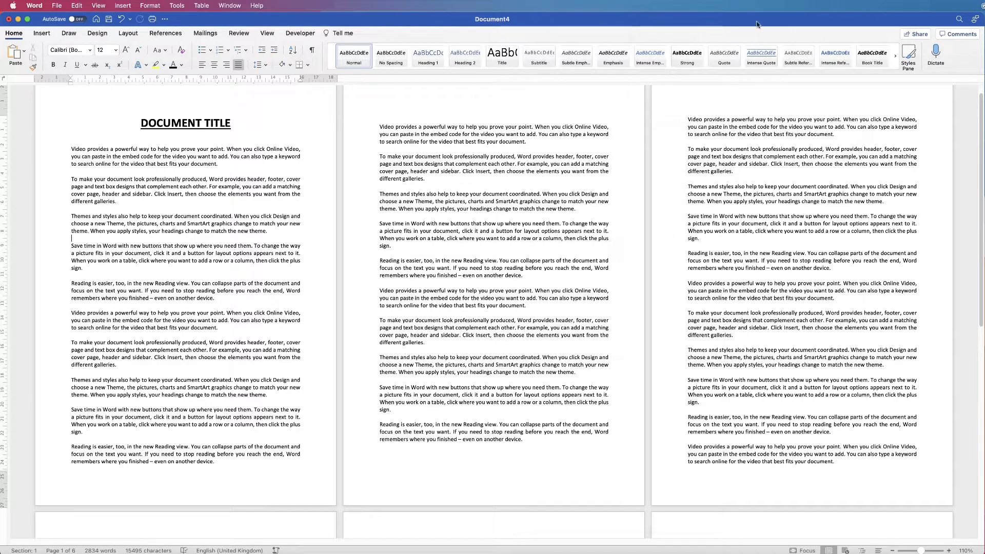
Set the zoom to 100% and open the document's footer for editing
{"action": "left_click_drag", "start_coordinate": [920, 550], "coordinate": [919, 551]}
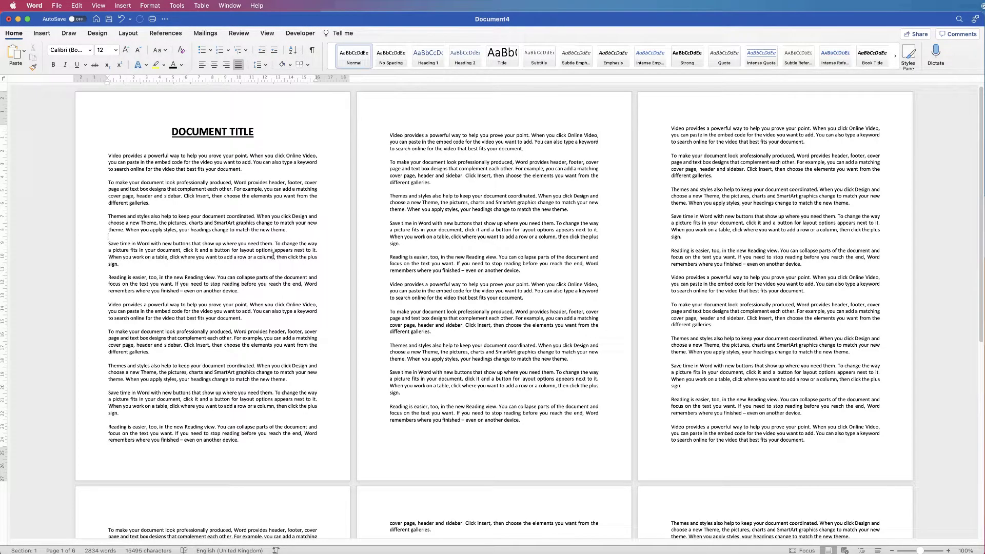
{"action": "double_click", "coordinate": [260, 465]}
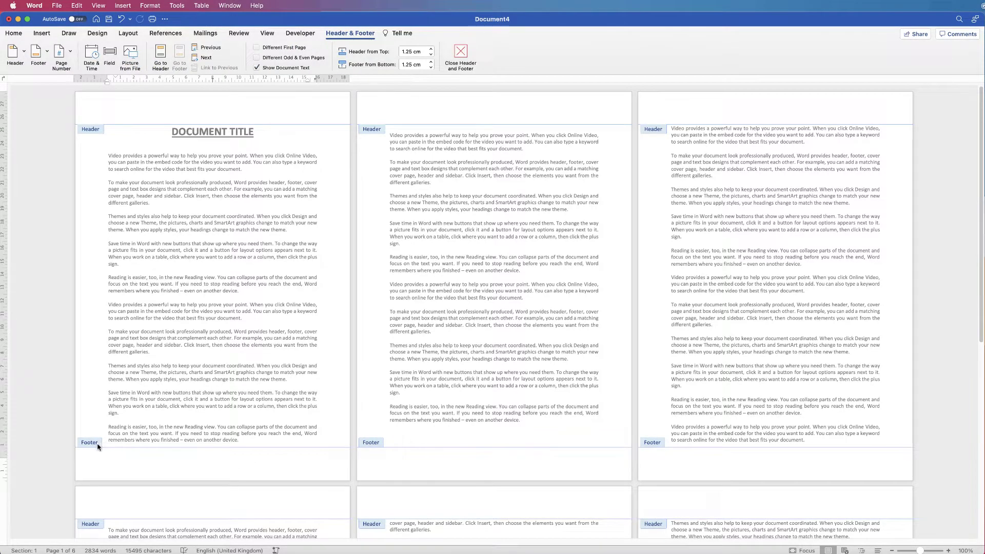
{"action": "double_click", "coordinate": [214, 287]}
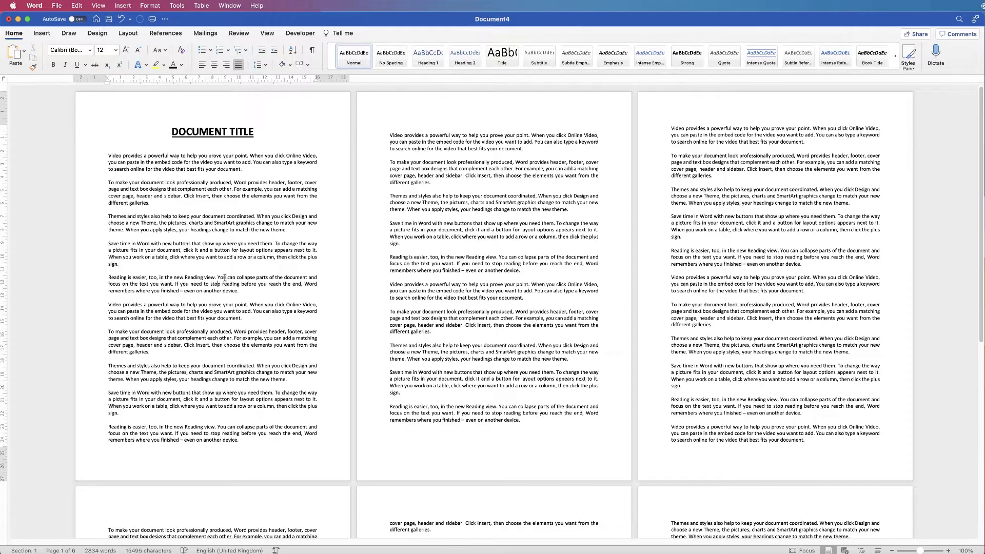
{"action": "left_click", "coordinate": [42, 33]}
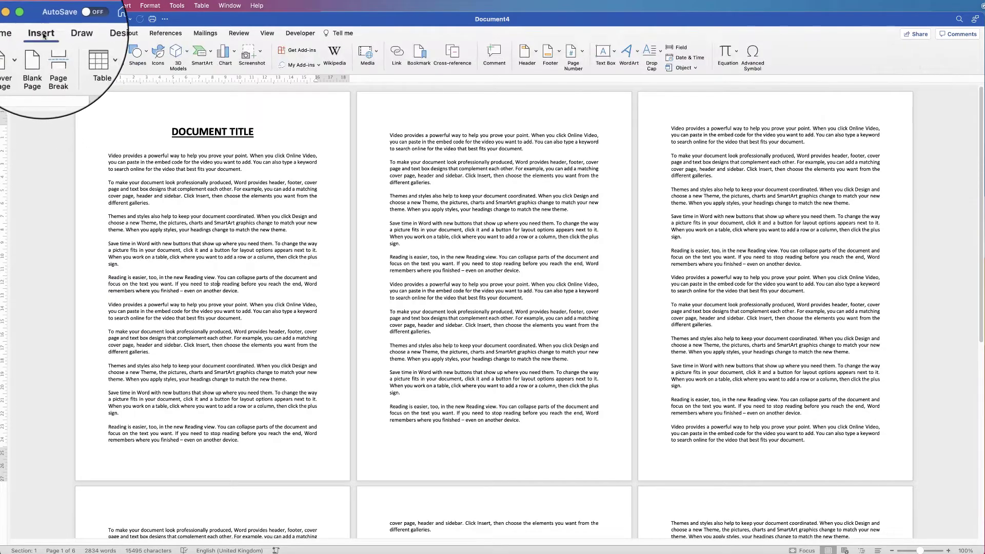
{"action": "left_click", "coordinate": [558, 51]}
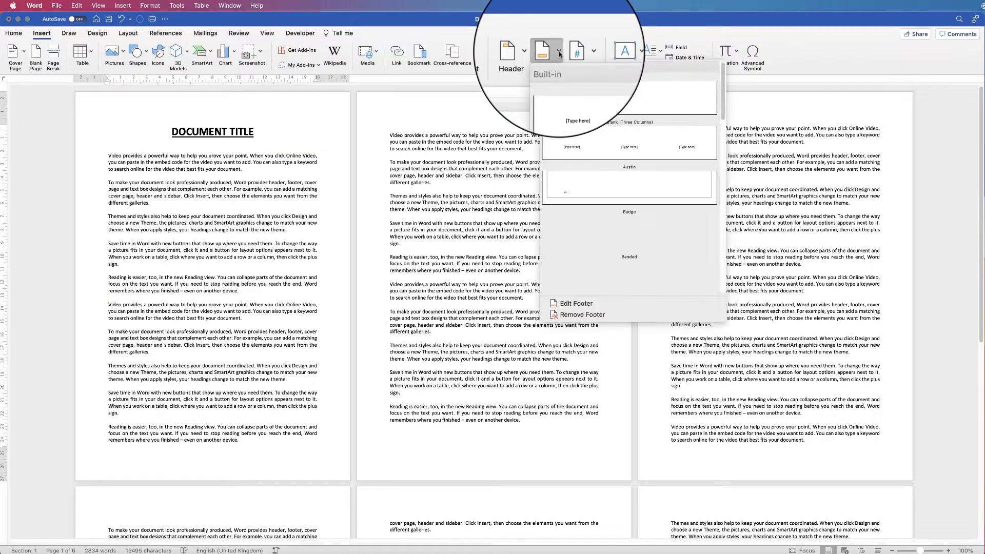
{"action": "left_click", "coordinate": [575, 303]}
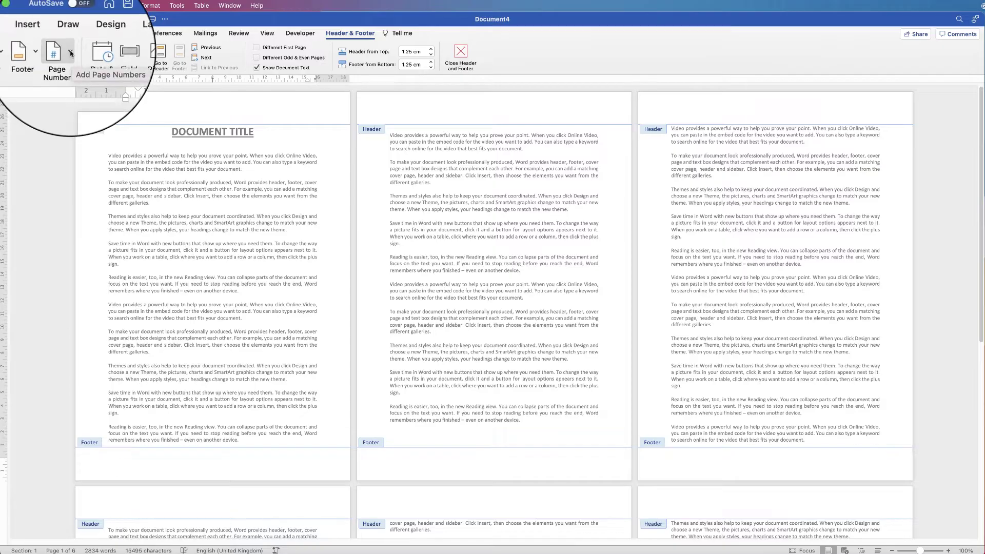
Start adding page numbers to the footer, trying the Inside alignment before choosing Outside
{"action": "left_click", "coordinate": [71, 53]}
{"action": "left_click", "coordinate": [80, 73]}
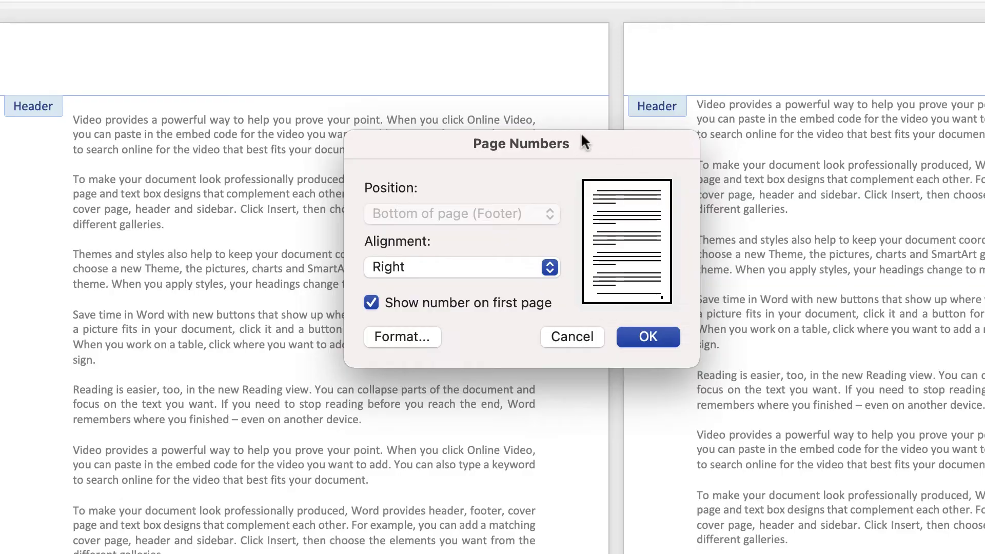
{"action": "left_click", "coordinate": [411, 264]}
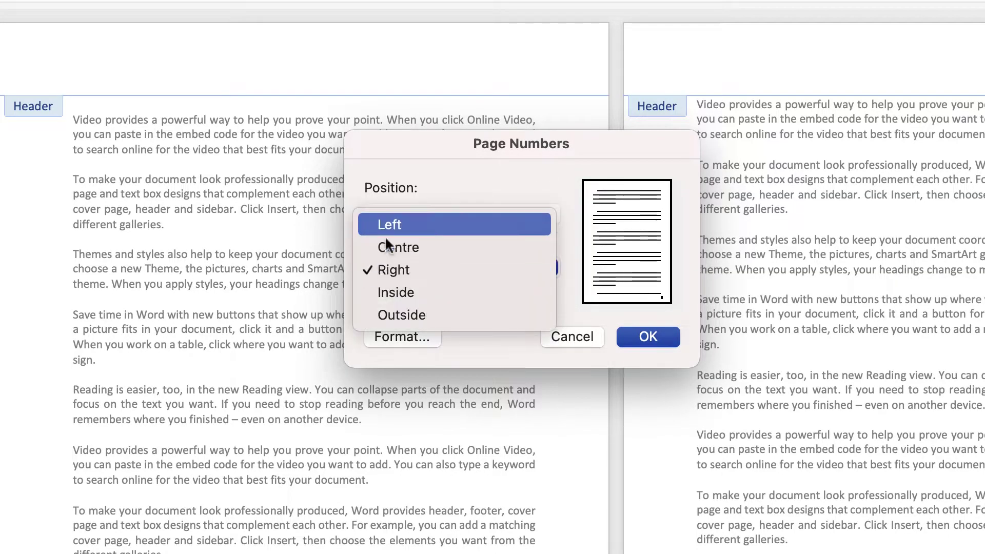
{"action": "left_click", "coordinate": [397, 291]}
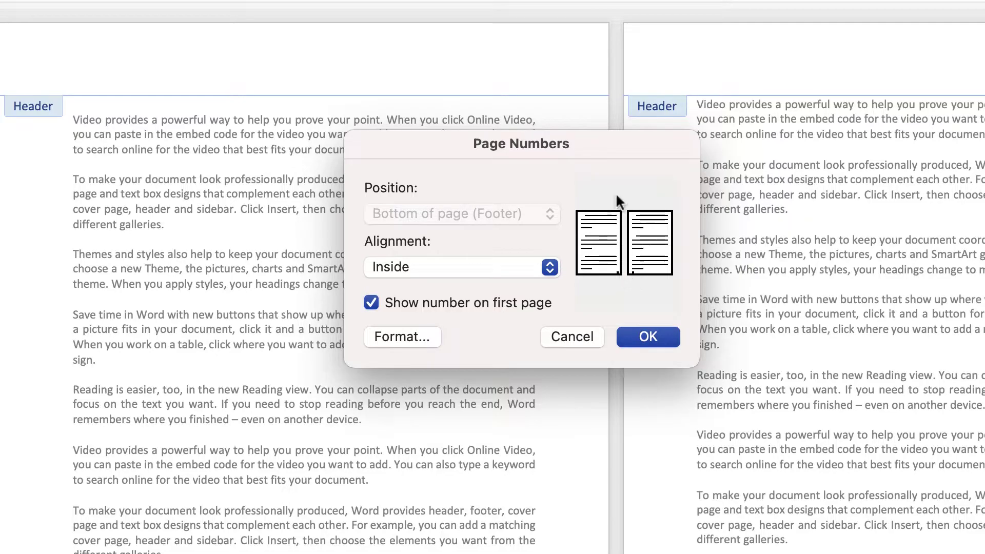
{"action": "left_click", "coordinate": [548, 267]}
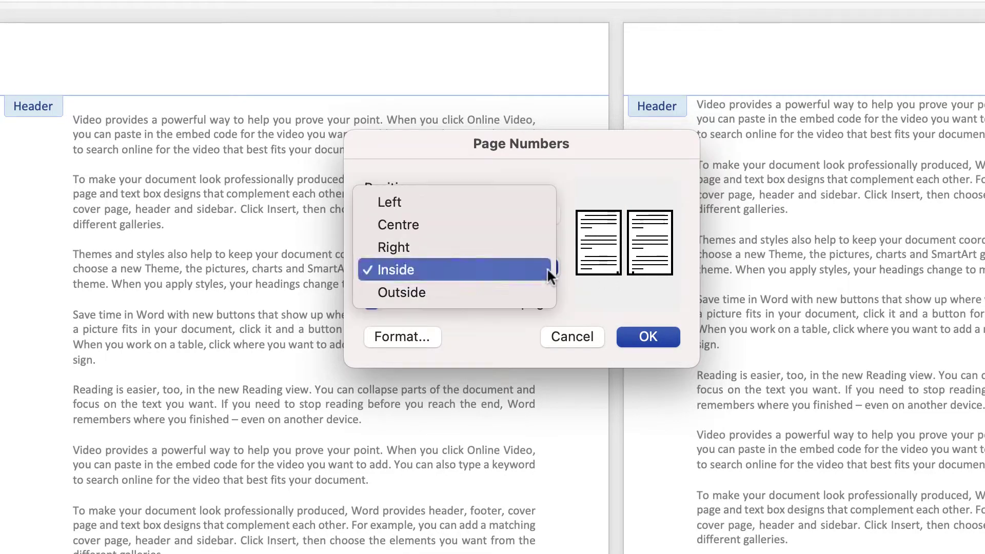
{"action": "left_click", "coordinate": [494, 294]}
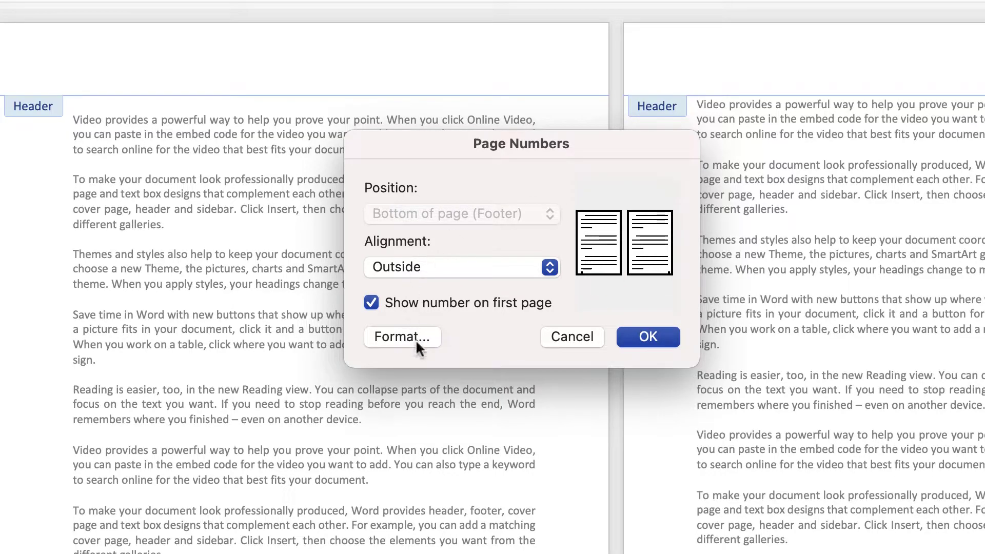
Try chapter numbers with a hyphen separator, leave them off, and insert the footer page numbers as 1, 2, 3 starting at 1
{"action": "left_click", "coordinate": [393, 338]}
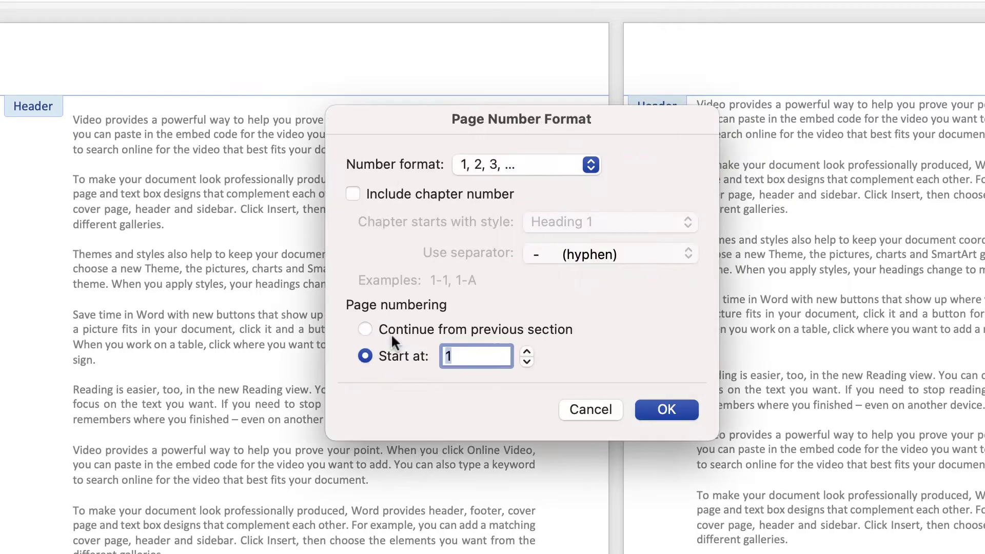
{"action": "left_click", "coordinate": [580, 166]}
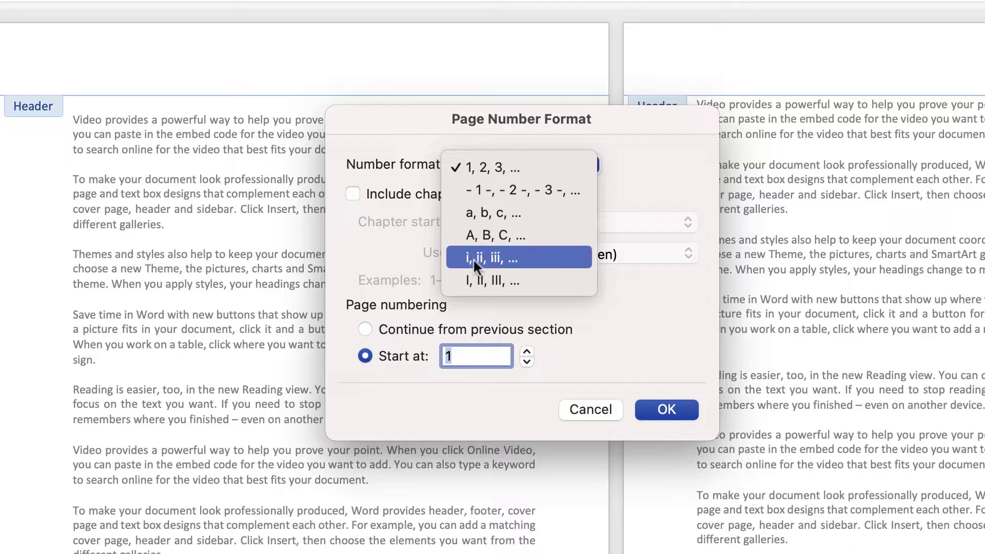
{"action": "left_click", "coordinate": [654, 152]}
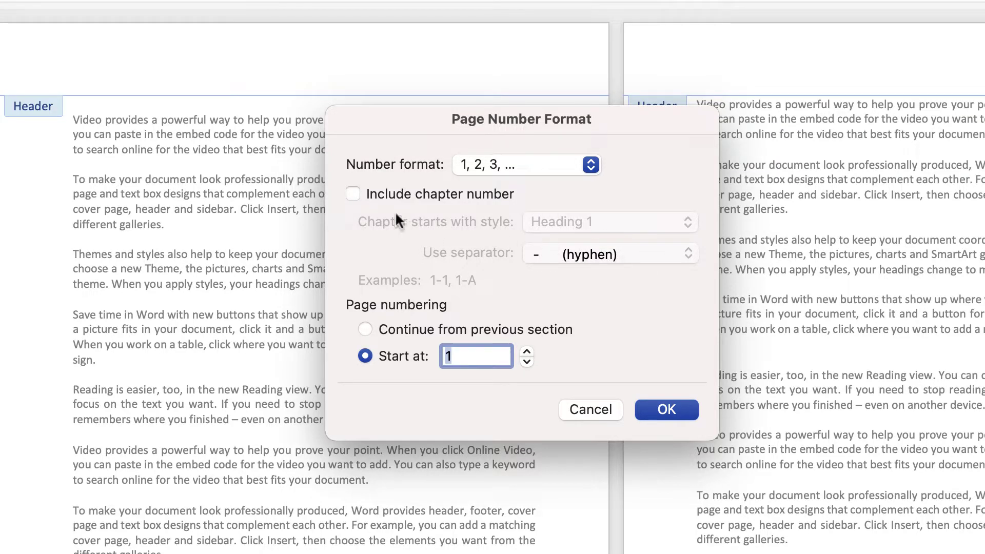
{"action": "left_click", "coordinate": [353, 195]}
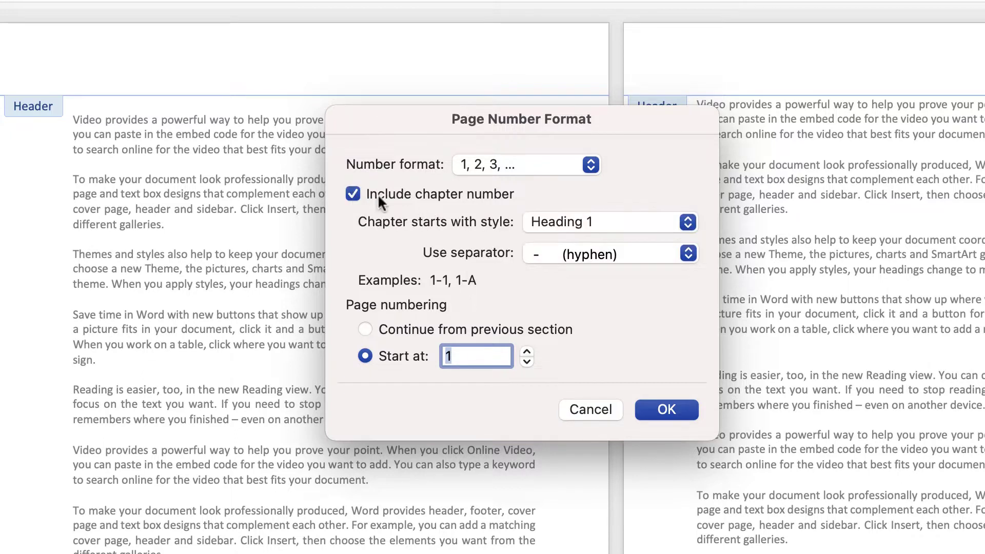
{"action": "left_click", "coordinate": [646, 251]}
{"action": "left_click", "coordinate": [648, 252]}
{"action": "left_click", "coordinate": [645, 248]}
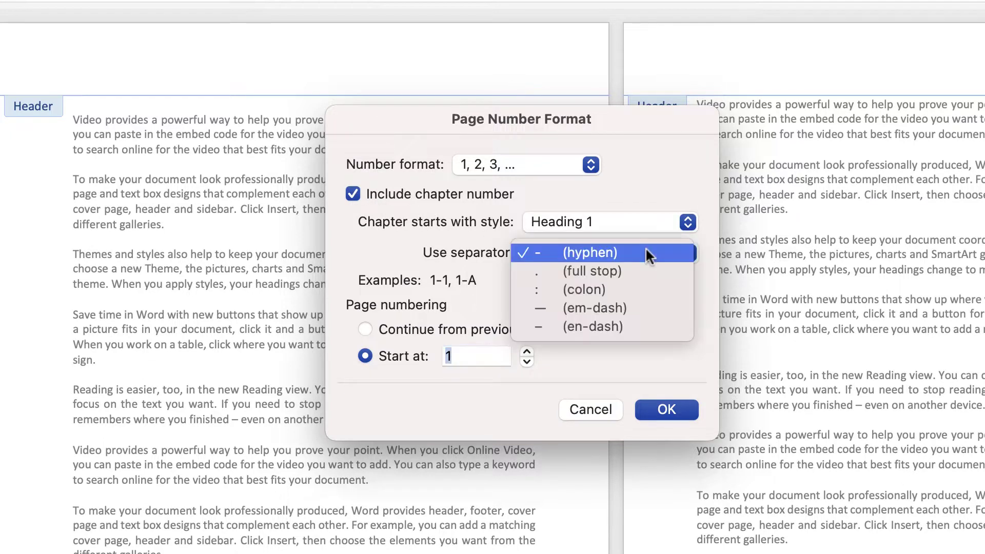
{"action": "left_click", "coordinate": [645, 247]}
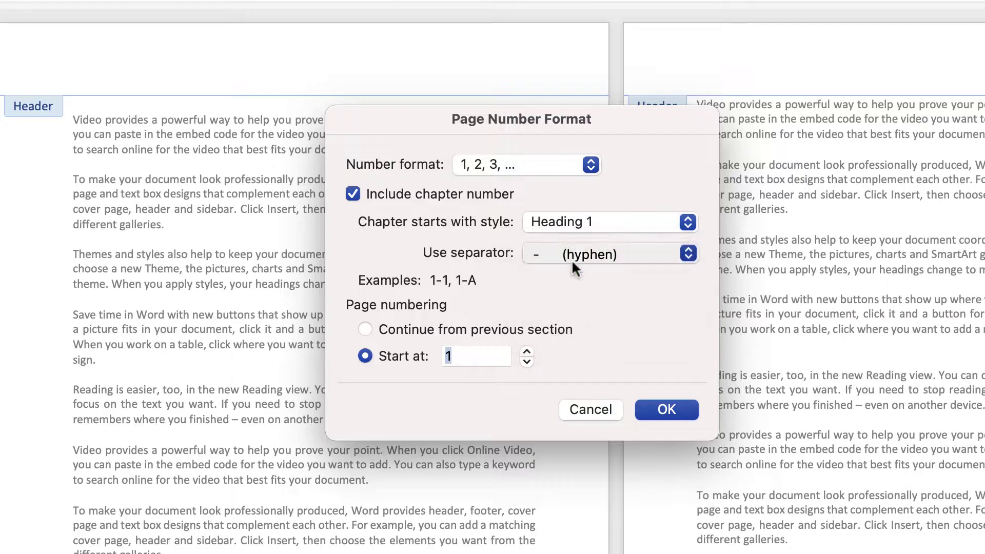
{"action": "left_click", "coordinate": [353, 194]}
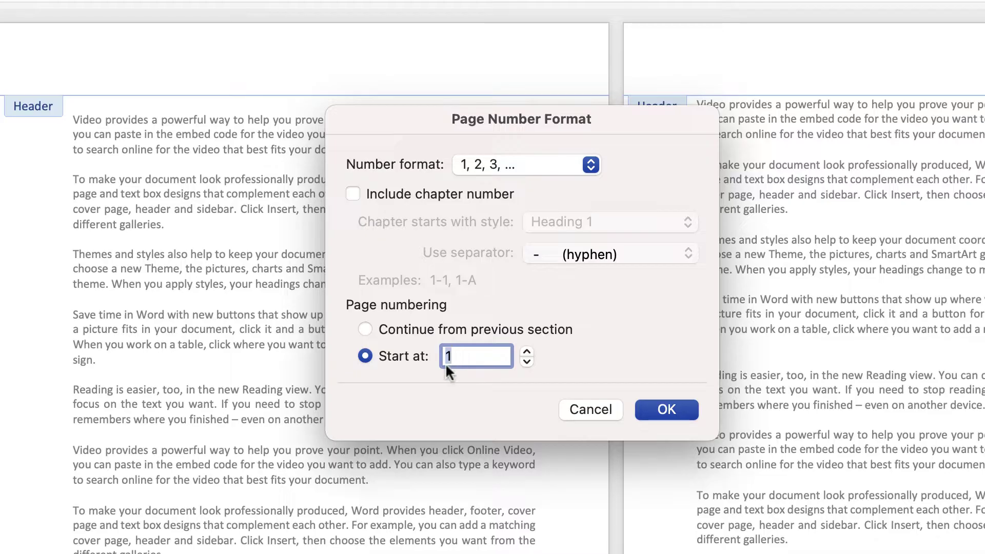
{"action": "left_click", "coordinate": [666, 409]}
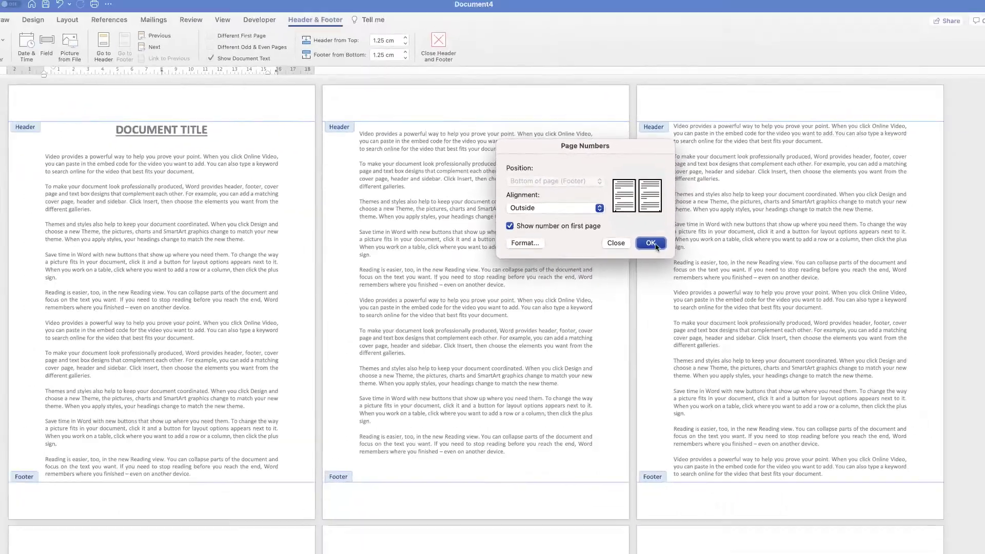
{"action": "left_click", "coordinate": [655, 245]}
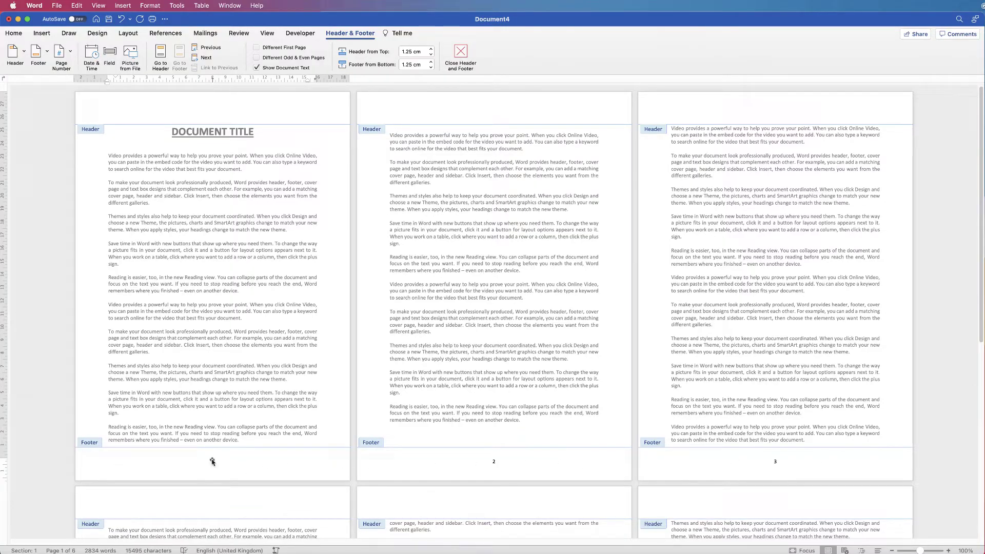
Examine the page number settings and the page number format options, cancelling each dialog
{"action": "left_click", "coordinate": [70, 51]}
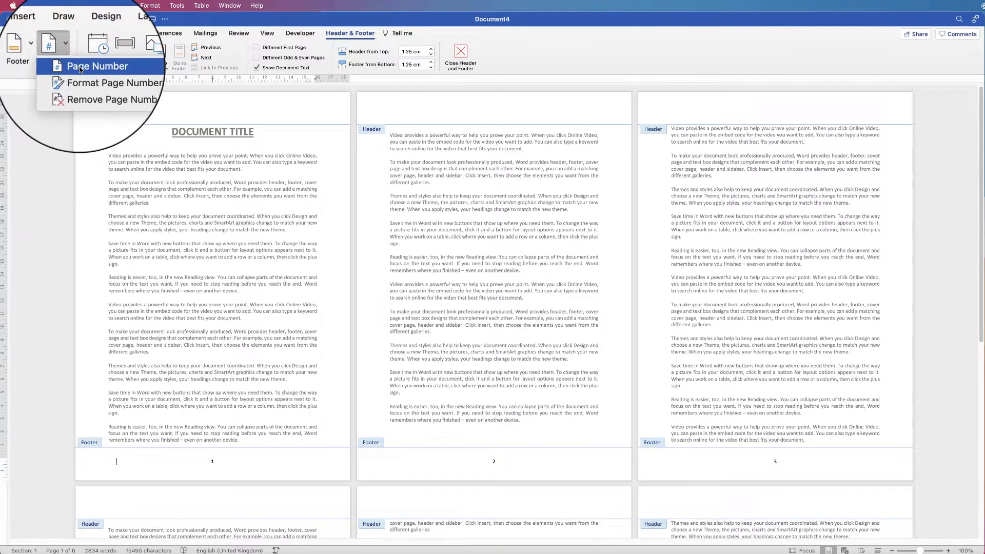
{"action": "left_click", "coordinate": [98, 75]}
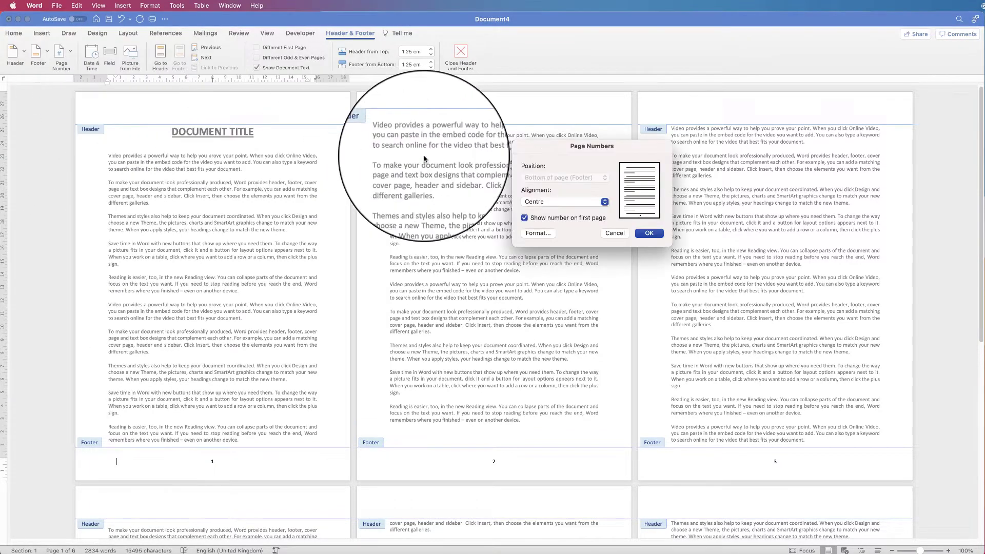
{"action": "left_click", "coordinate": [538, 232]}
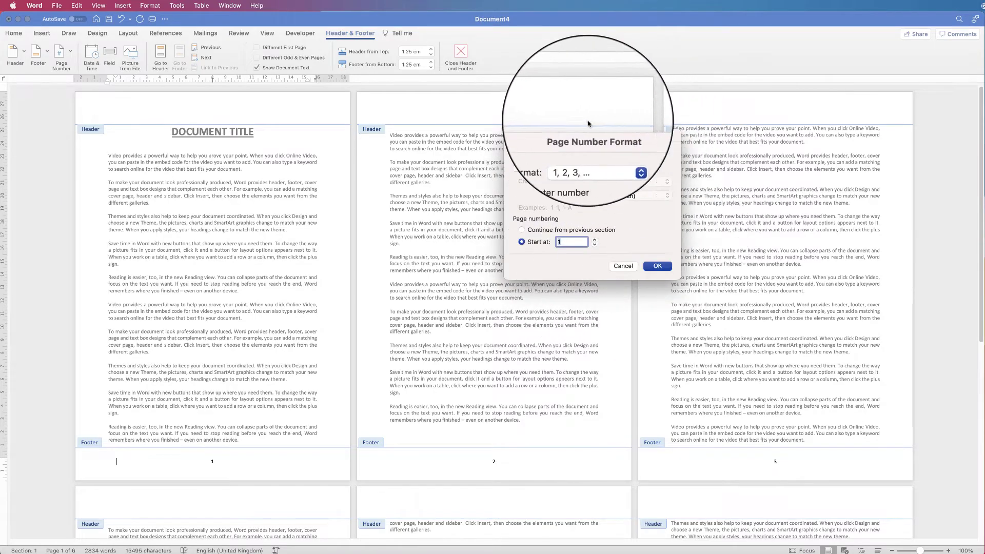
{"action": "left_click", "coordinate": [619, 267]}
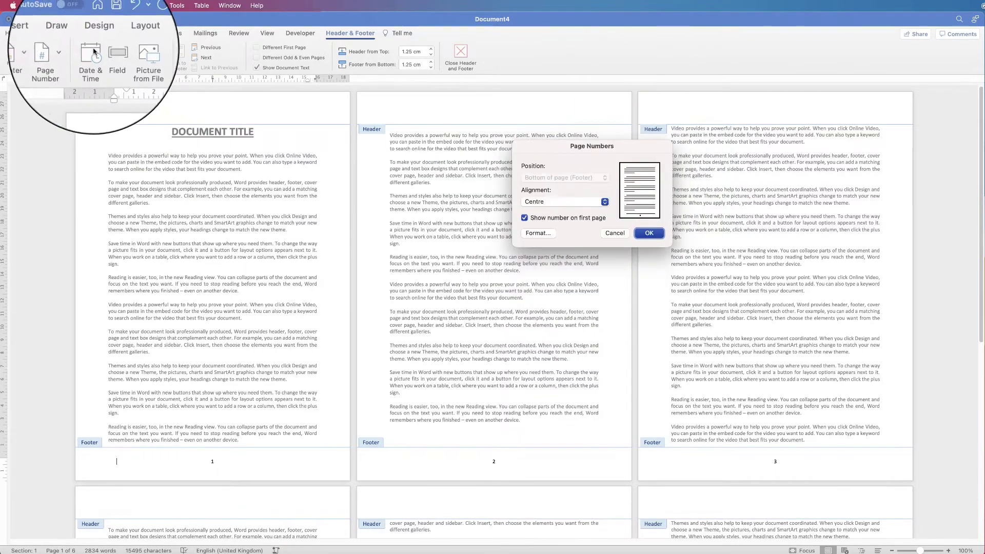
{"action": "left_click", "coordinate": [610, 235]}
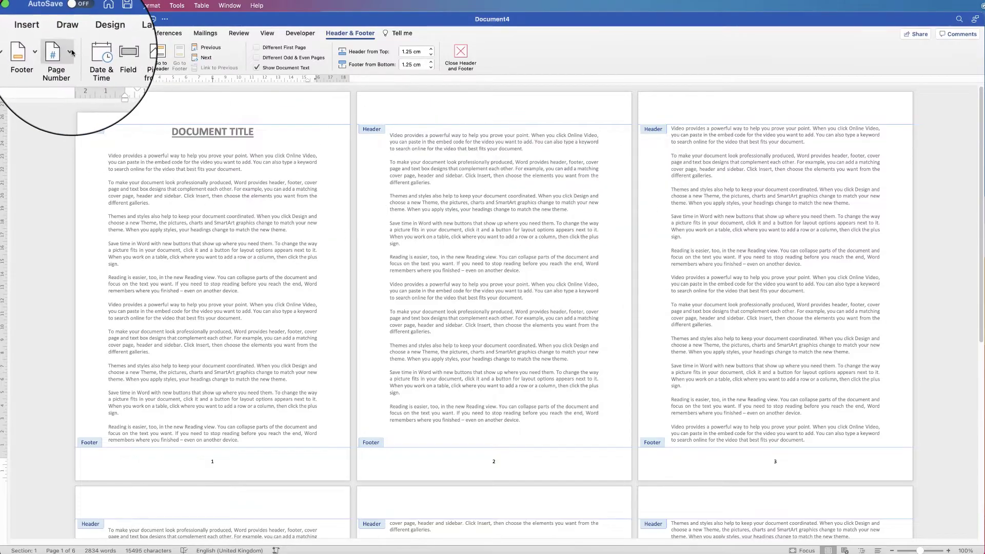
{"action": "left_click", "coordinate": [61, 53]}
{"action": "left_click", "coordinate": [82, 81]}
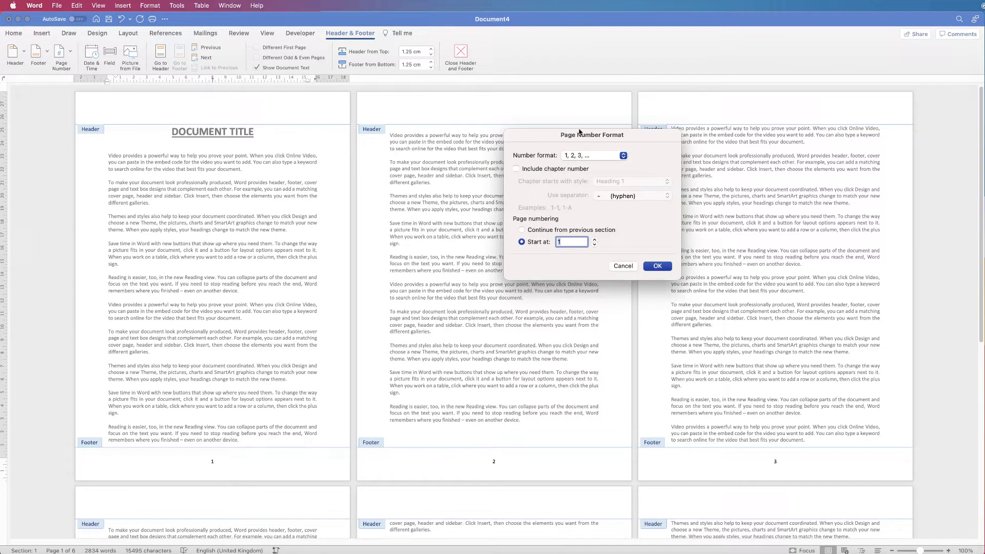
{"action": "left_click", "coordinate": [619, 267]}
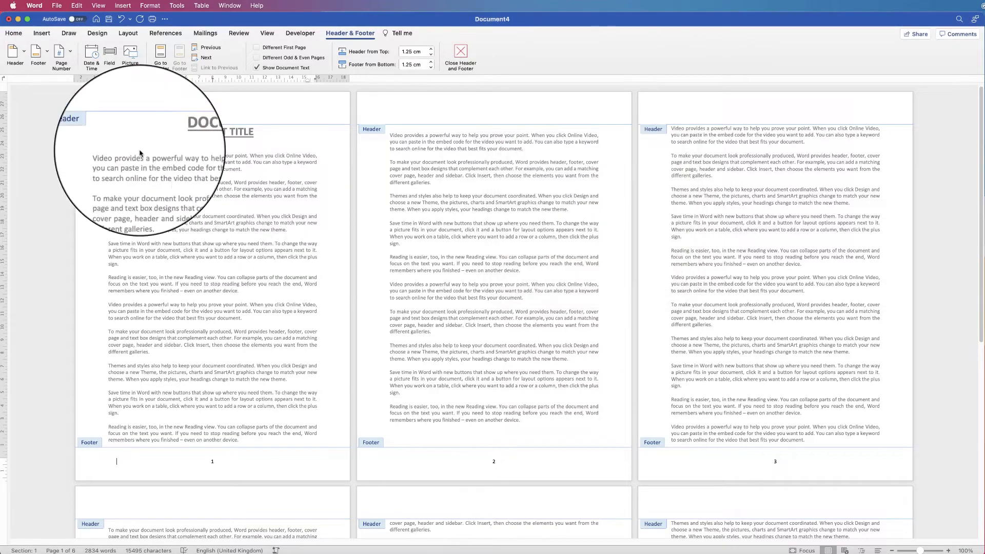
Remove the existing footer page numbers and insert them again without showing a number on the first page
{"action": "left_click", "coordinate": [70, 52]}
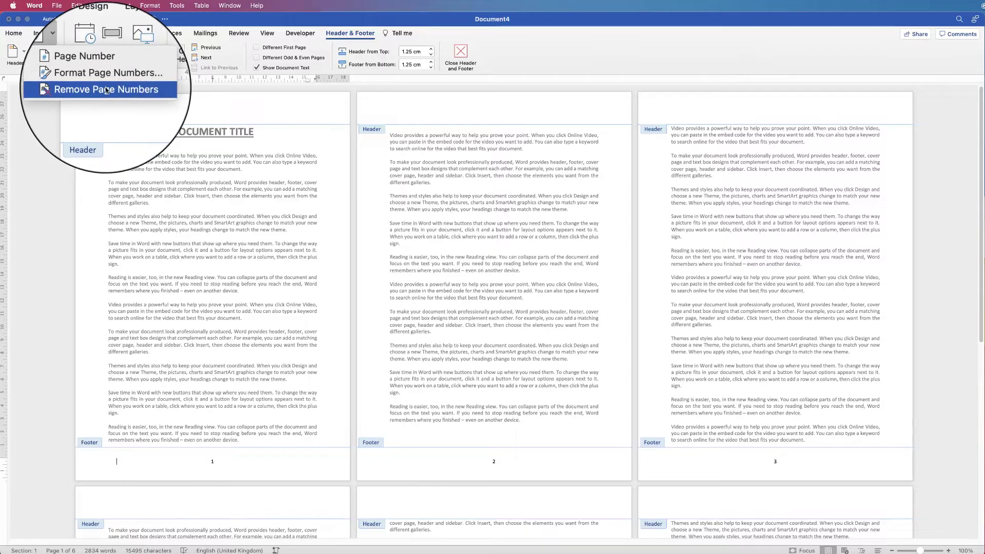
{"action": "left_click", "coordinate": [82, 91]}
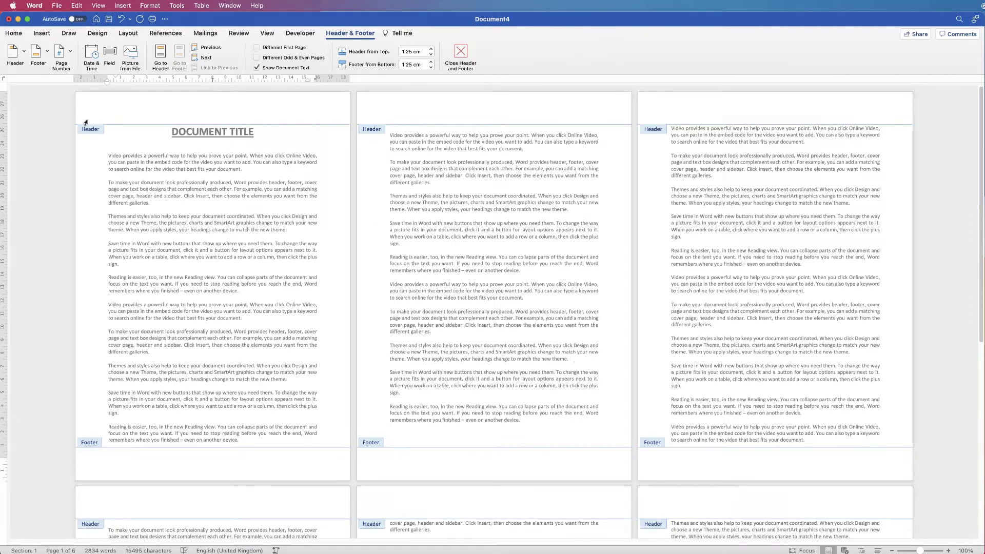
{"action": "left_click", "coordinate": [70, 50]}
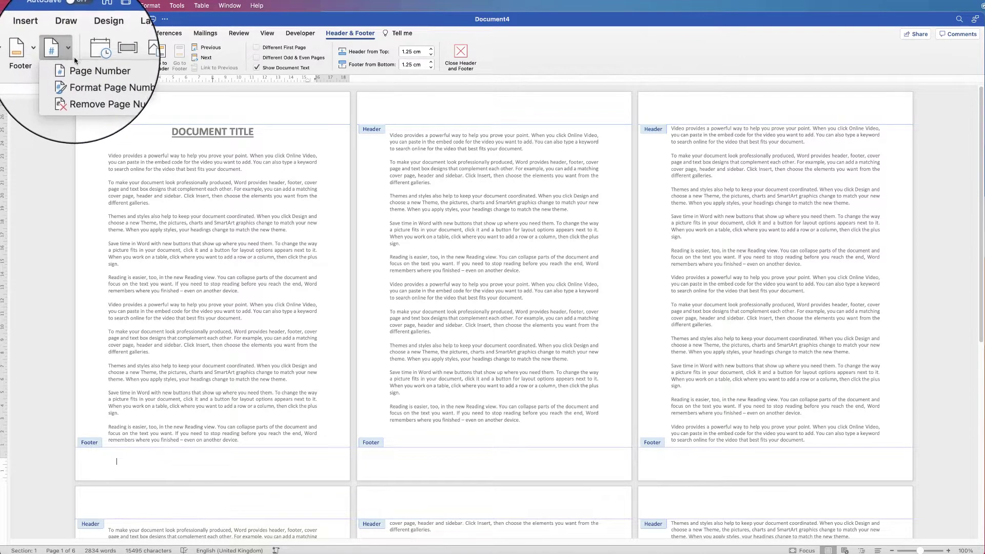
{"action": "left_click", "coordinate": [77, 70]}
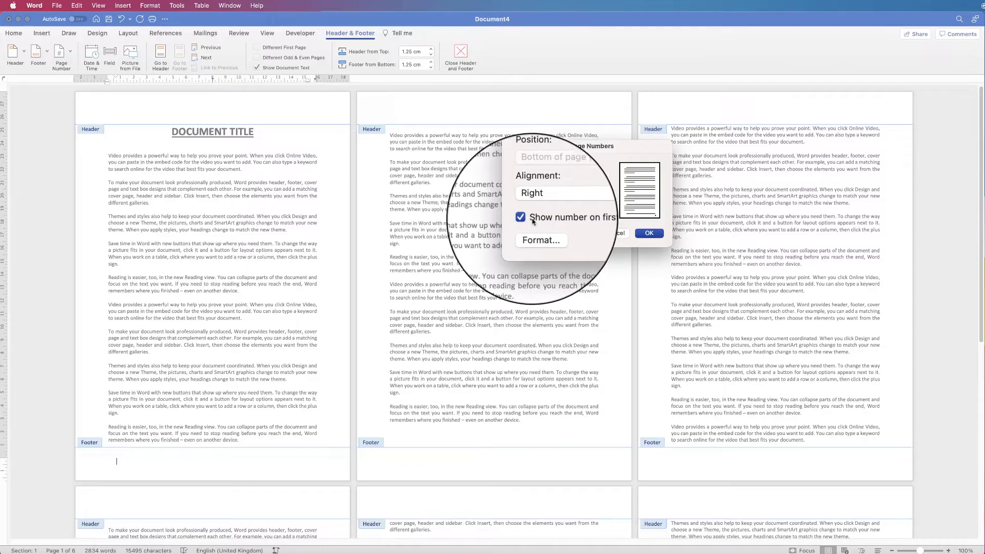
{"action": "left_click", "coordinate": [524, 219]}
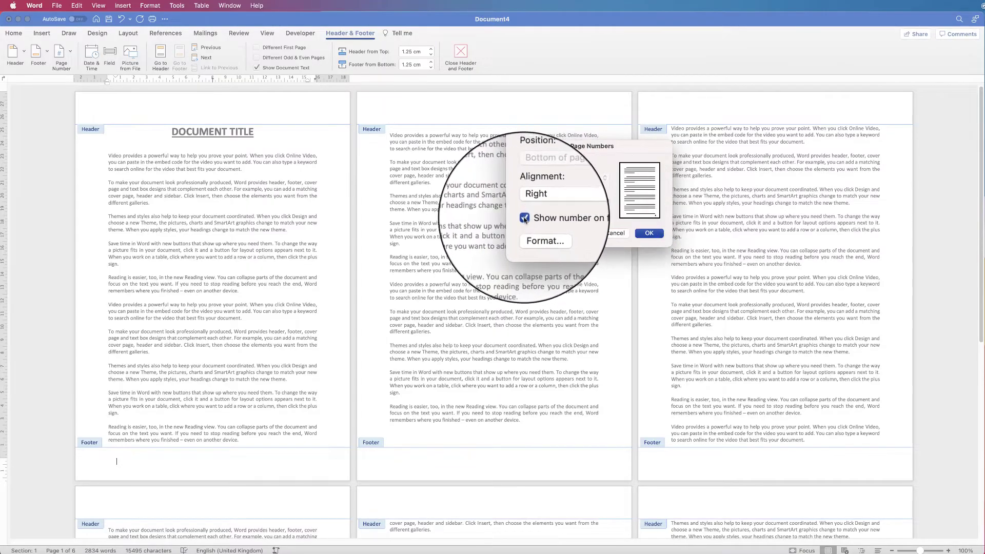
{"action": "left_click", "coordinate": [649, 233]}
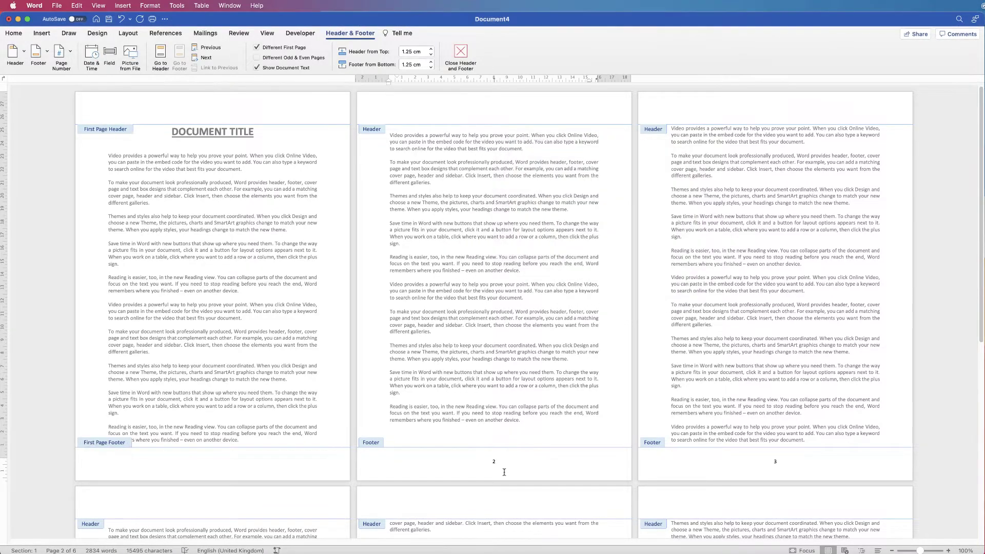
Set the page numbering to start at 0 for the footer on the second page
{"action": "left_click", "coordinate": [486, 472]}
{"action": "left_click", "coordinate": [70, 50]}
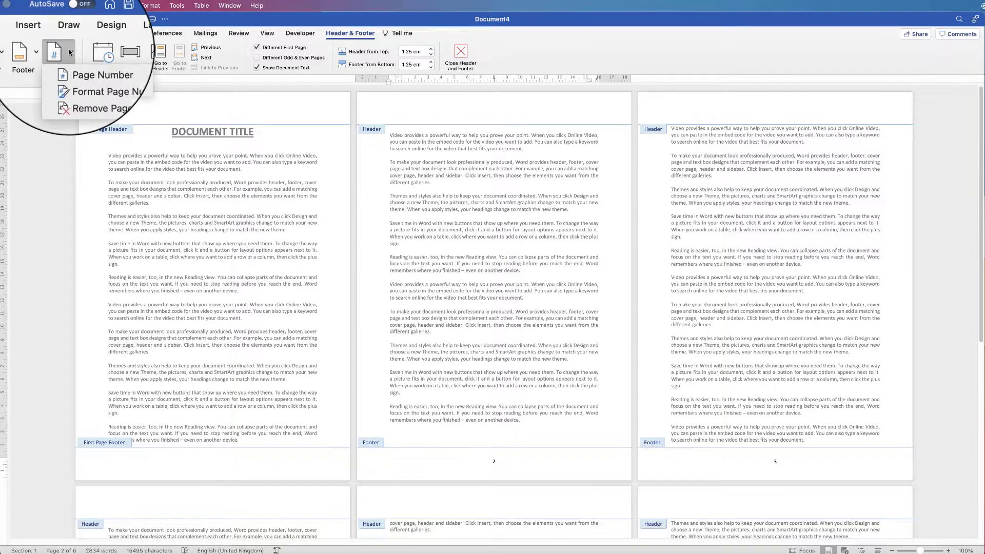
{"action": "left_click", "coordinate": [98, 79]}
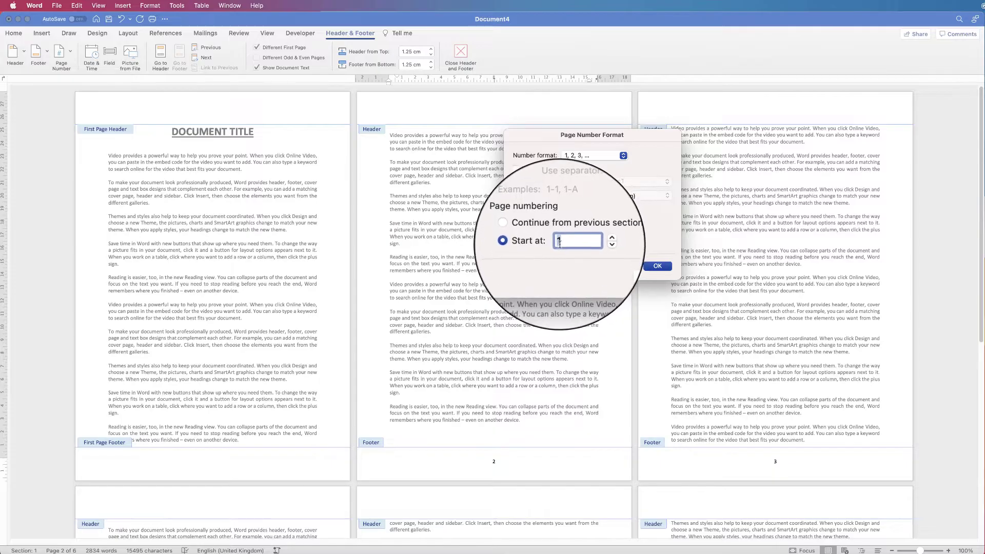
{"action": "type", "text": "0"}
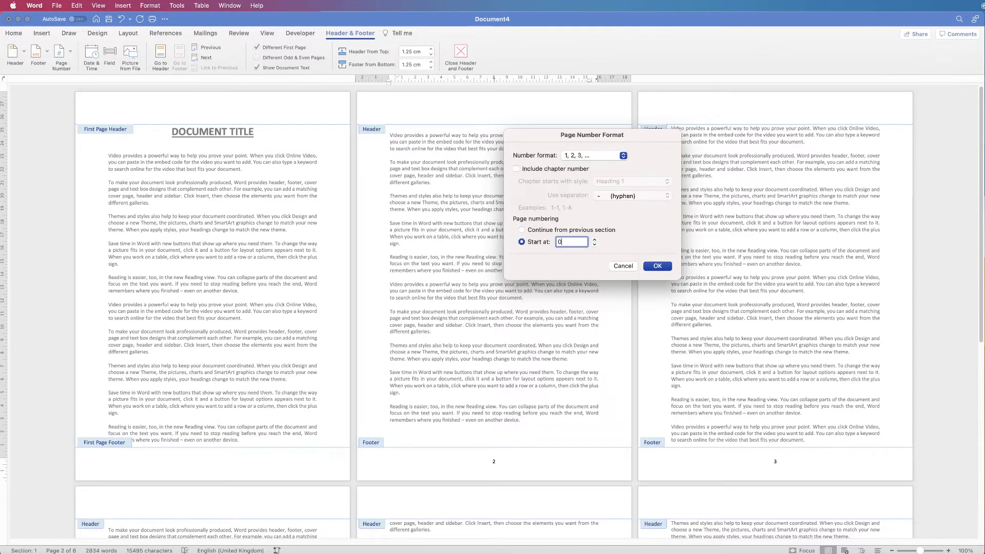
{"action": "key", "text": "Return"}
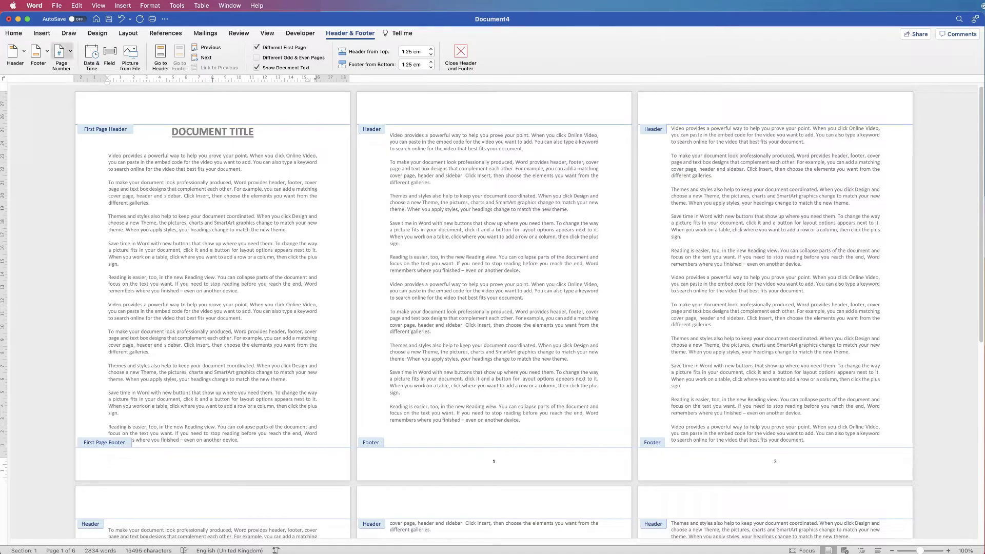
Remove the existing footer page numbers and close header and footer editing
{"action": "left_click", "coordinate": [60, 53]}
{"action": "left_click", "coordinate": [64, 89]}
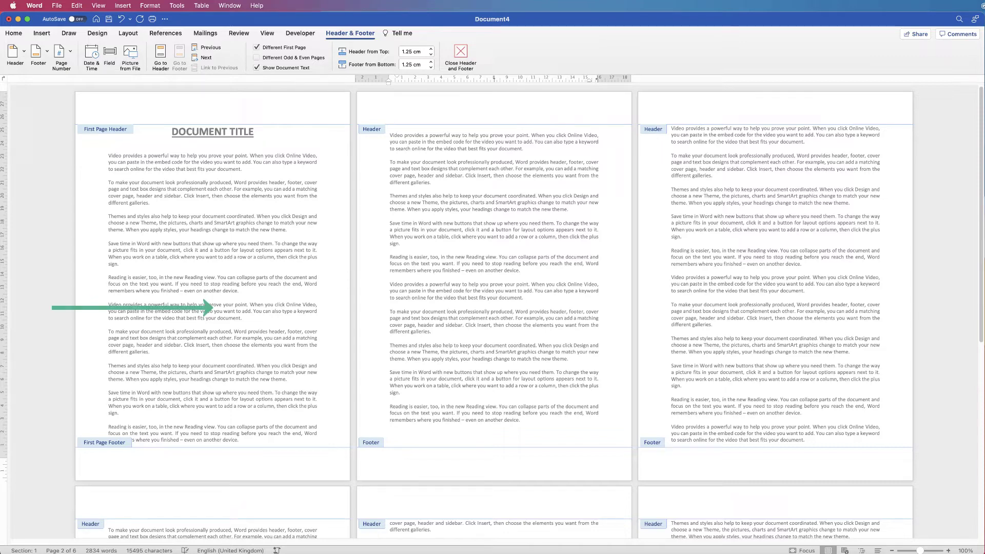
{"action": "key", "text": "Escape"}
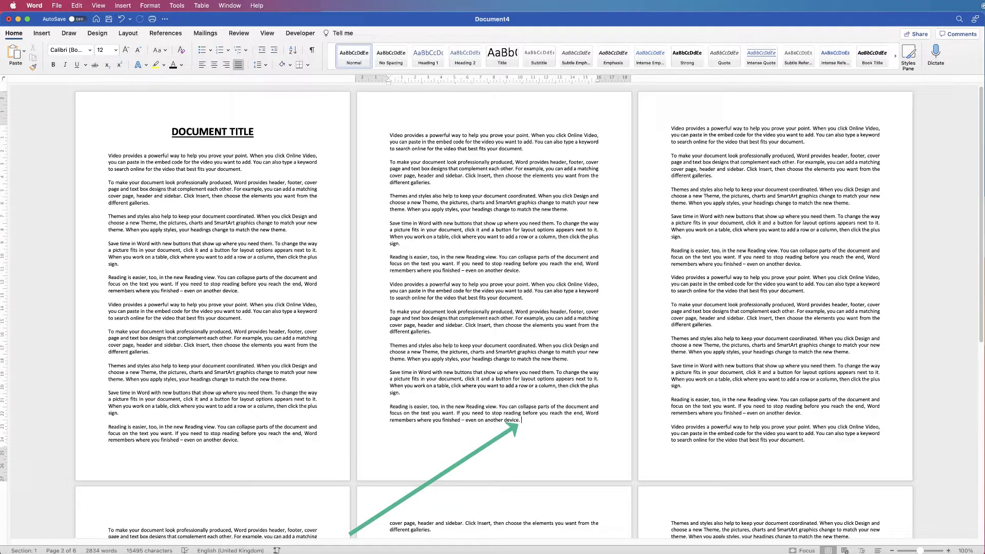
Insert a Next Page section break at the end of the second page and show the formatting marks
{"action": "left_click", "coordinate": [127, 32]}
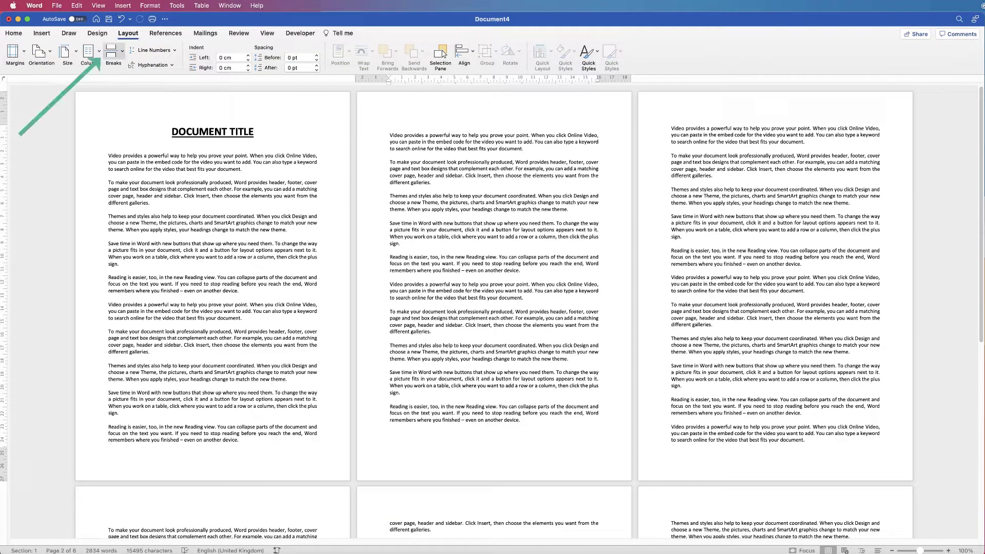
{"action": "left_click", "coordinate": [112, 51]}
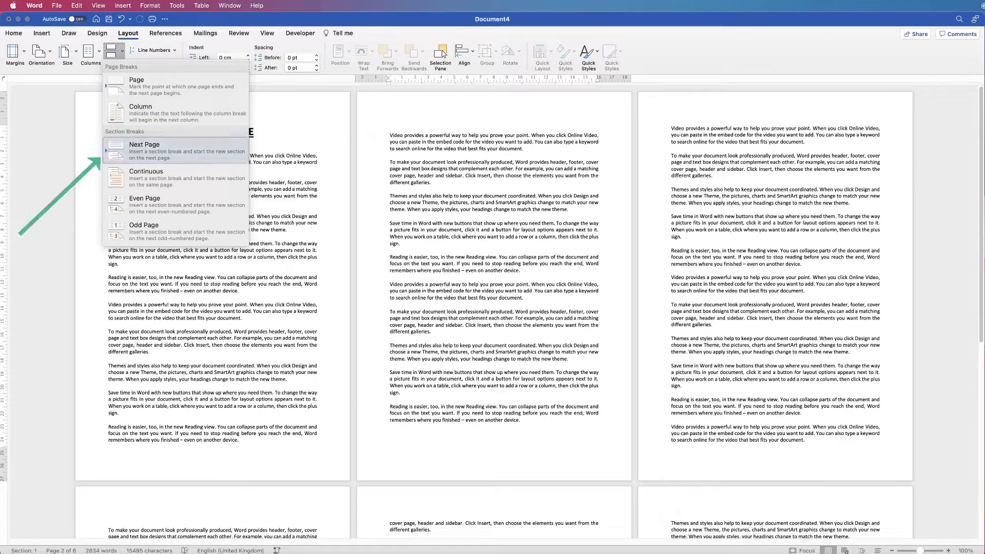
{"action": "left_click", "coordinate": [153, 149]}
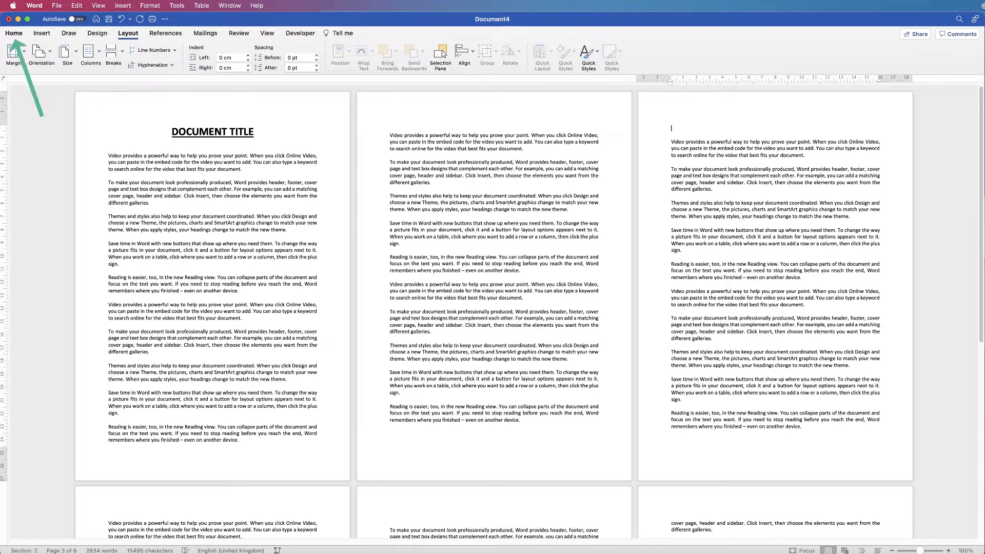
{"action": "left_click", "coordinate": [14, 33]}
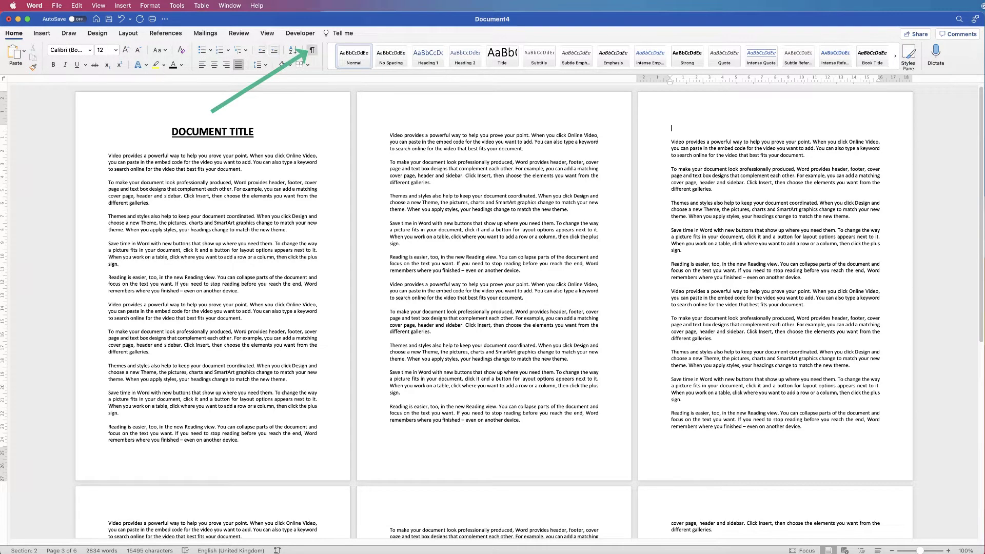
{"action": "left_click", "coordinate": [312, 49]}
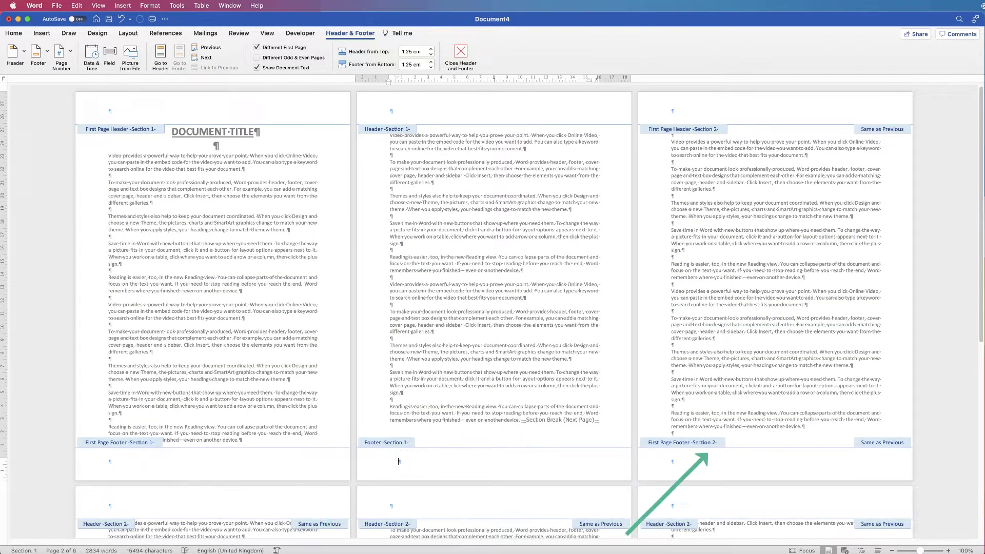
Turn off Different First Page for section 2 and unlink its footer from the previous section
{"action": "left_click", "coordinate": [398, 461]}
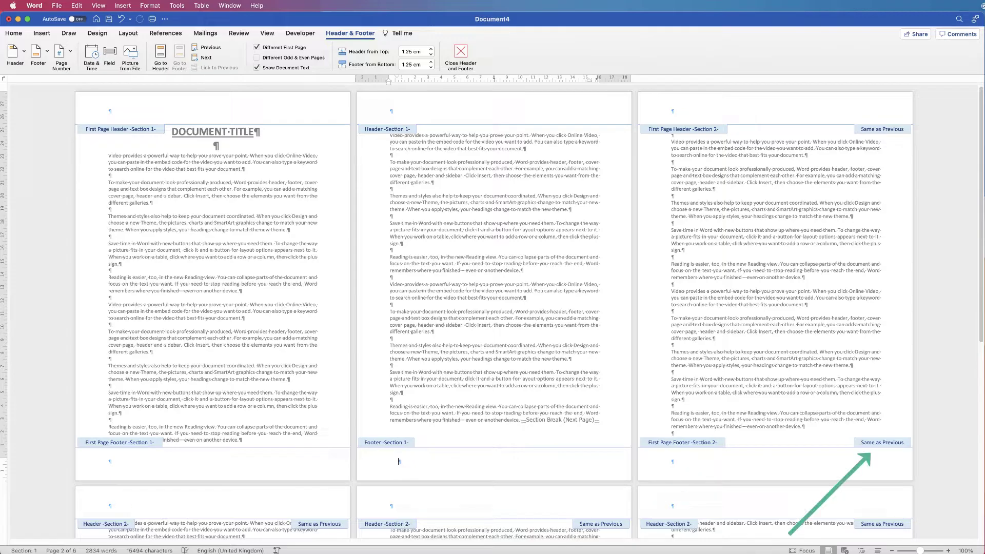
{"action": "left_click", "coordinate": [680, 461]}
{"action": "left_click", "coordinate": [256, 47]}
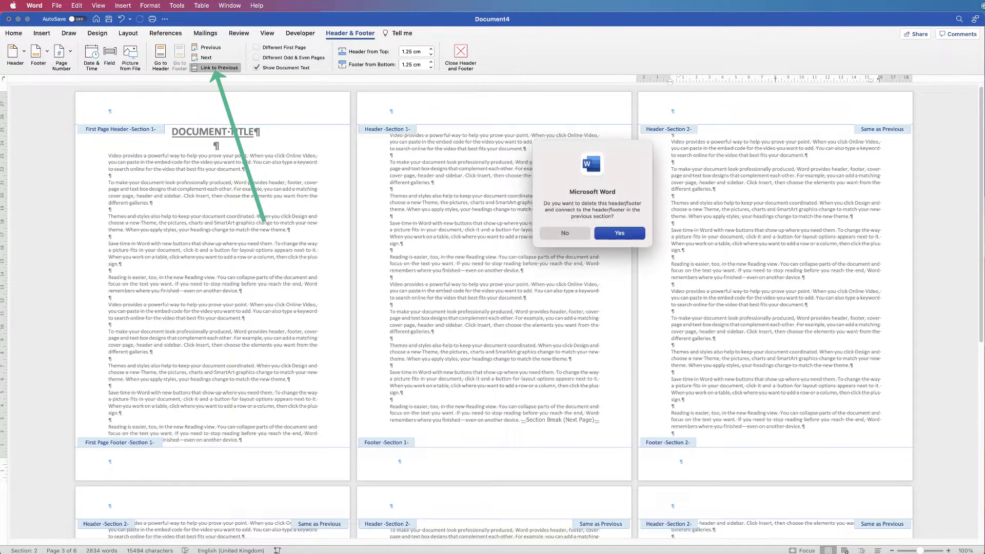
{"action": "key", "text": "Return"}
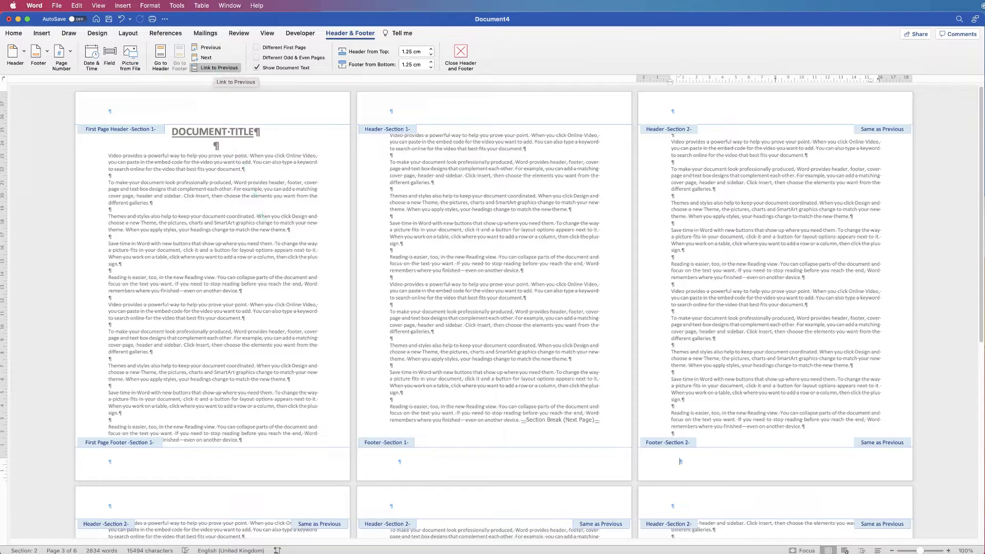
{"action": "left_click", "coordinate": [218, 67]}
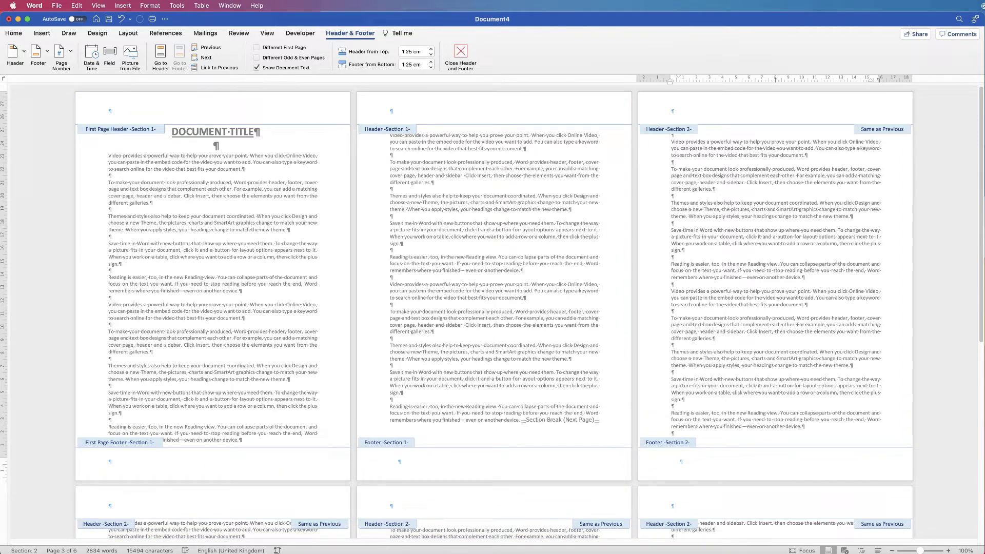
Insert centred page numbers in the section 2 footer, numbered 1, 2, 3 and starting at 1
{"action": "left_click", "coordinate": [60, 51]}
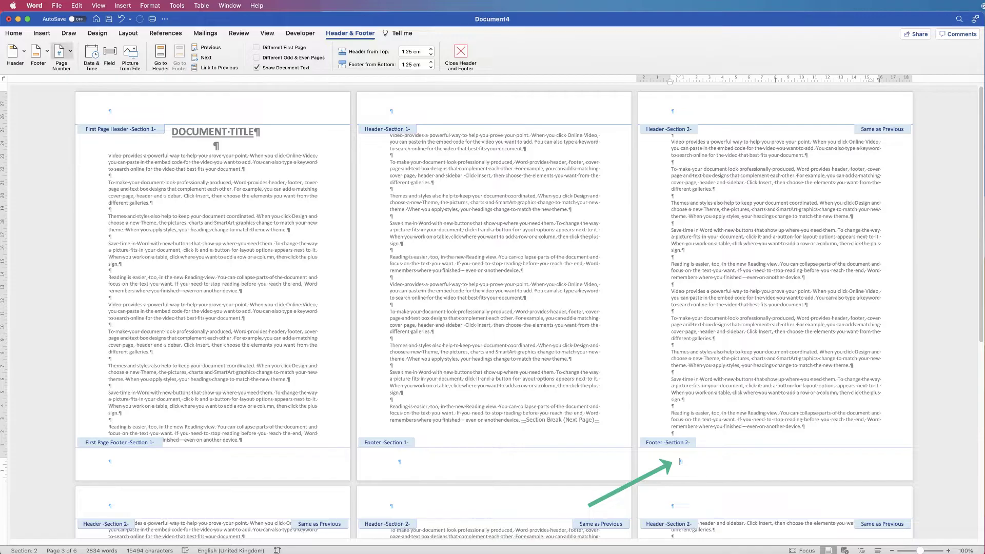
{"action": "left_click", "coordinate": [91, 66]}
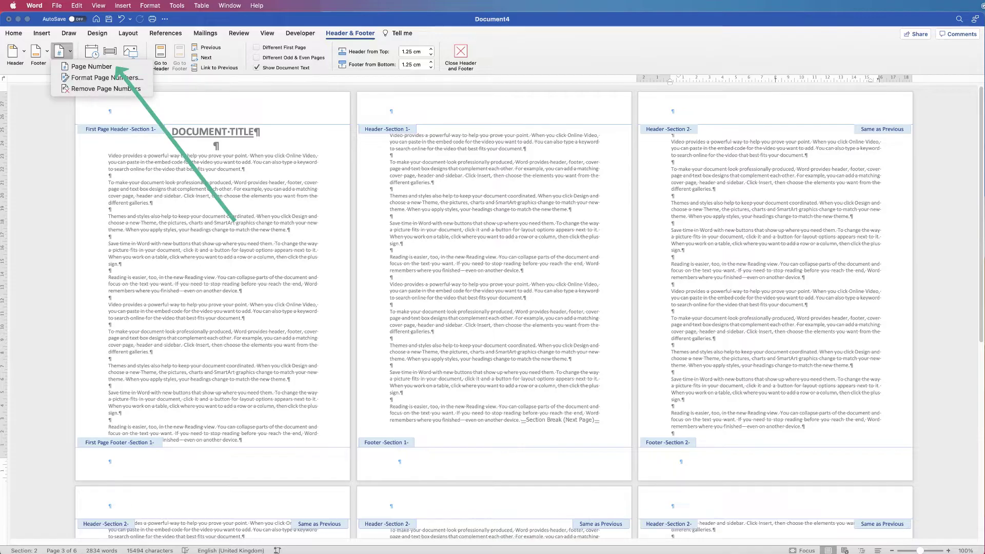
{"action": "left_click", "coordinate": [564, 202]}
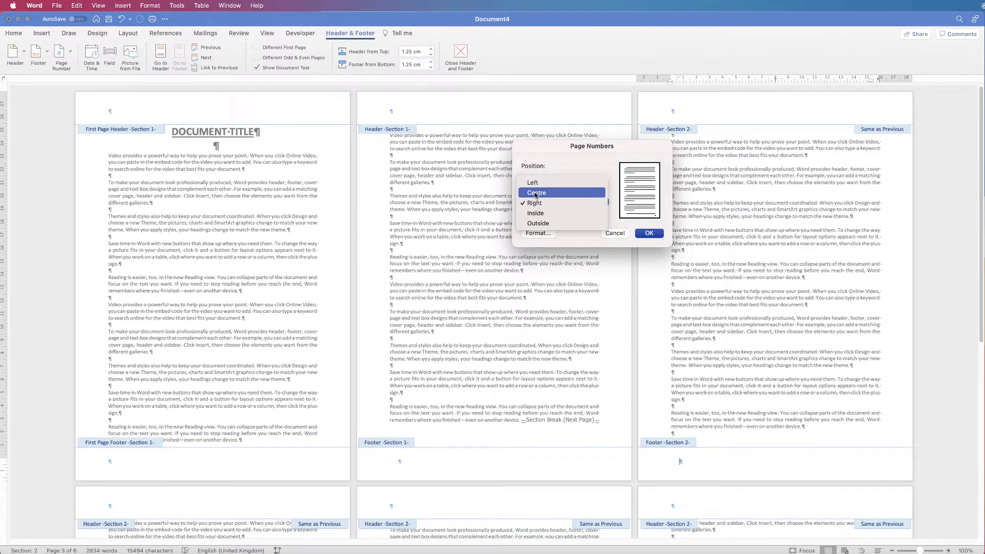
{"action": "left_click", "coordinate": [536, 190]}
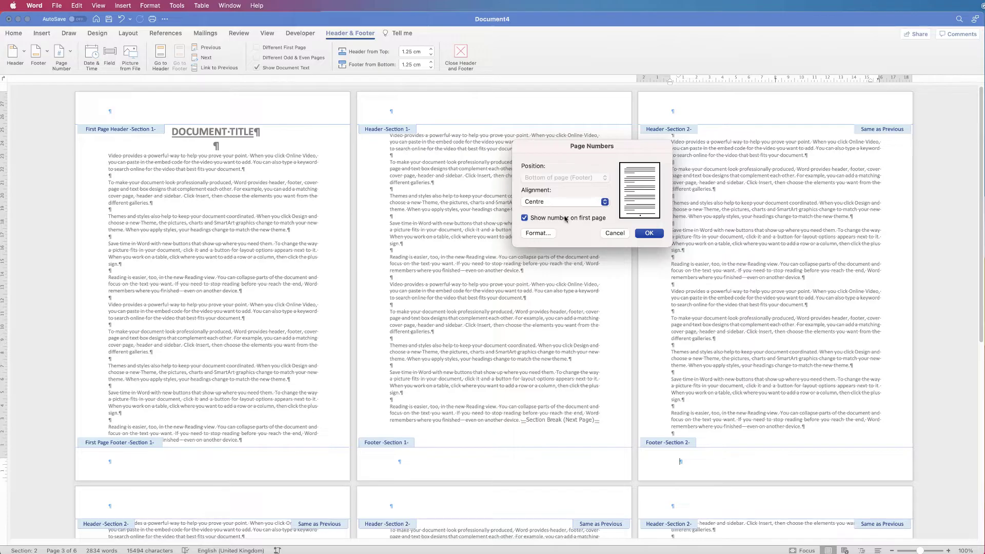
{"action": "left_click", "coordinate": [538, 233]}
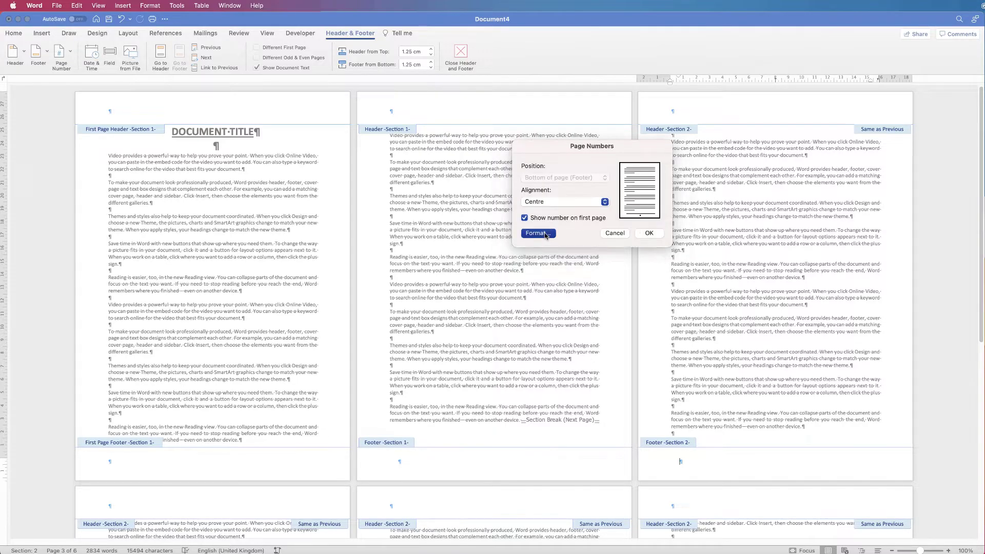
{"action": "key", "text": "BackSpace"}
{"action": "type", "text": "1"}
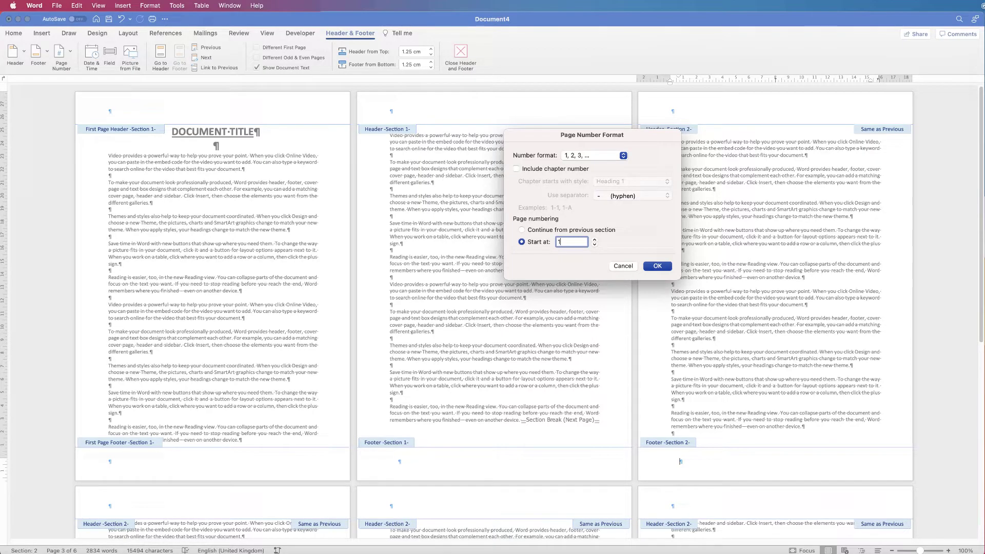
{"action": "key", "text": "Return"}
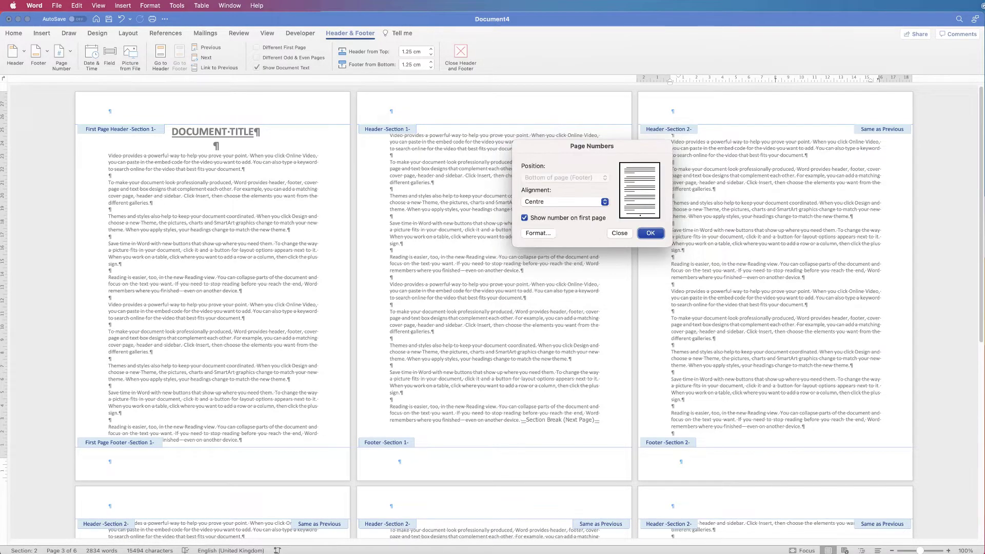
{"action": "key", "text": "Return"}
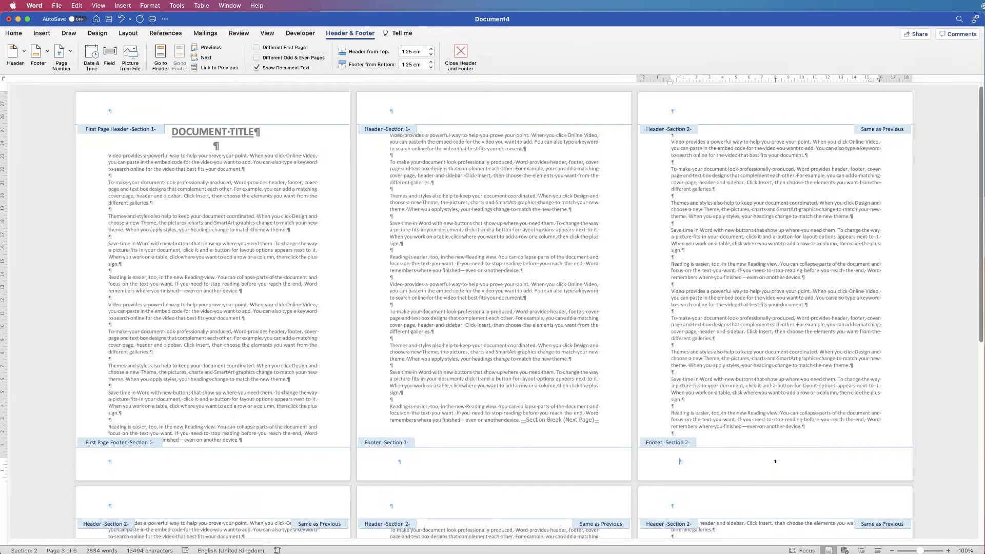
Check the section 2 page numbers and apply Remove Page Numbers to the first page footer of section 1
{"action": "scroll", "coordinate": [492, 308], "scroll_direction": "down", "scroll_amount": 10}
{"action": "scroll", "coordinate": [492, 307], "scroll_direction": "down", "scroll_amount": 1}
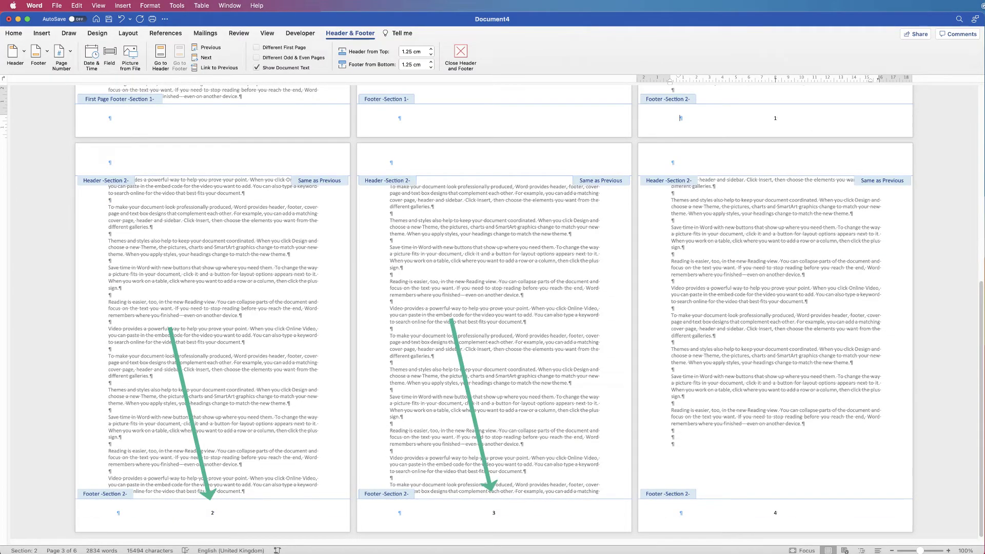
{"action": "scroll", "coordinate": [492, 307], "scroll_direction": "up", "scroll_amount": 3}
{"action": "scroll", "coordinate": [492, 308], "scroll_direction": "up", "scroll_amount": 9}
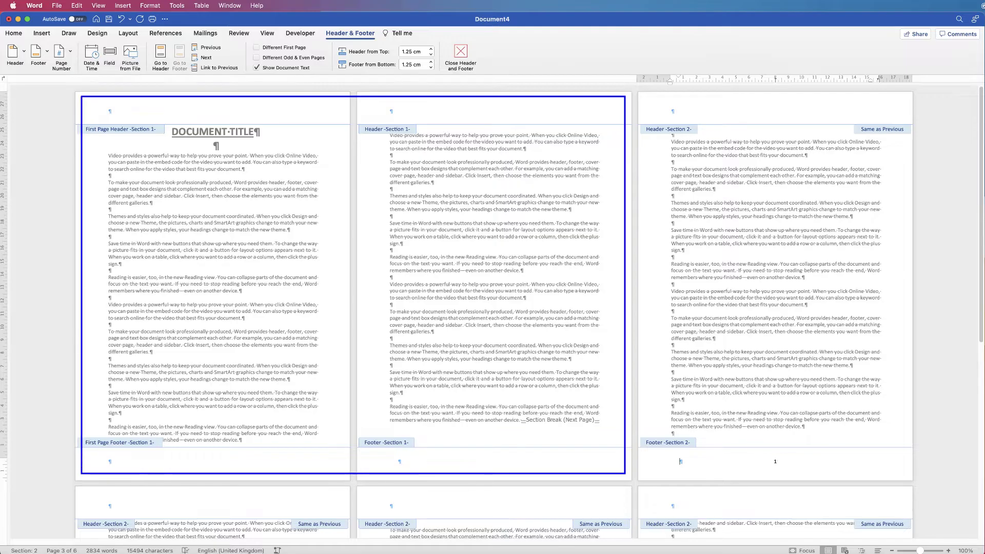
{"action": "left_click", "coordinate": [110, 462]}
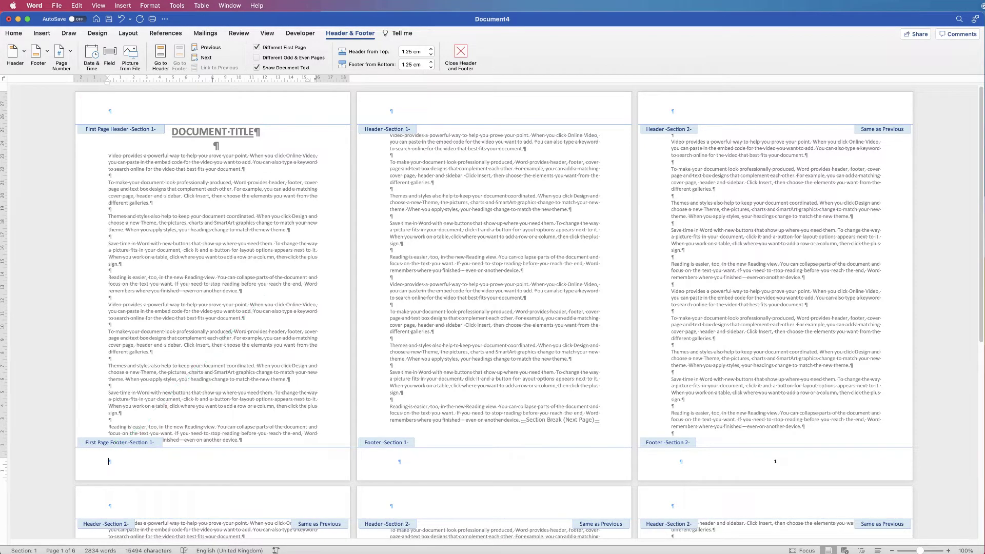
{"action": "left_click", "coordinate": [61, 54]}
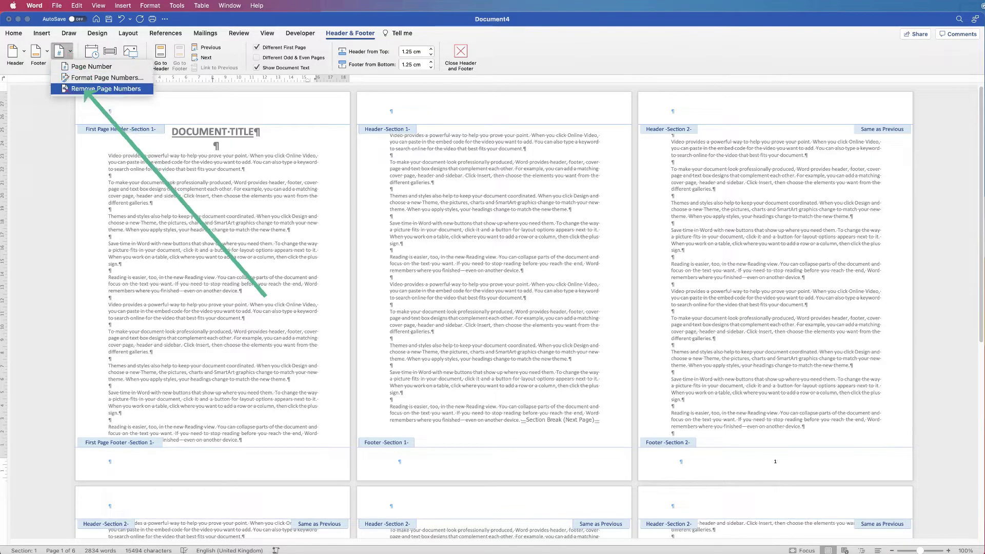
{"action": "left_click", "coordinate": [105, 88]}
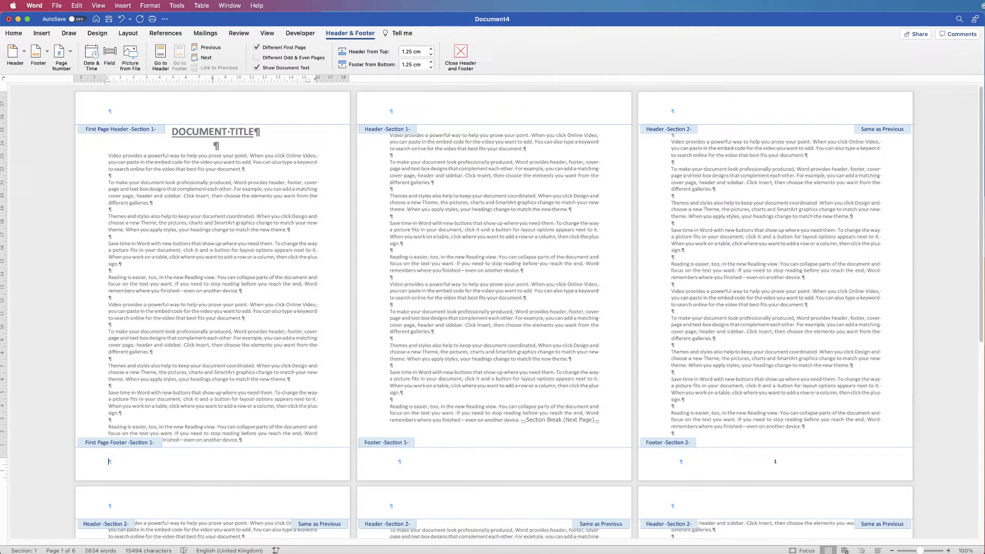
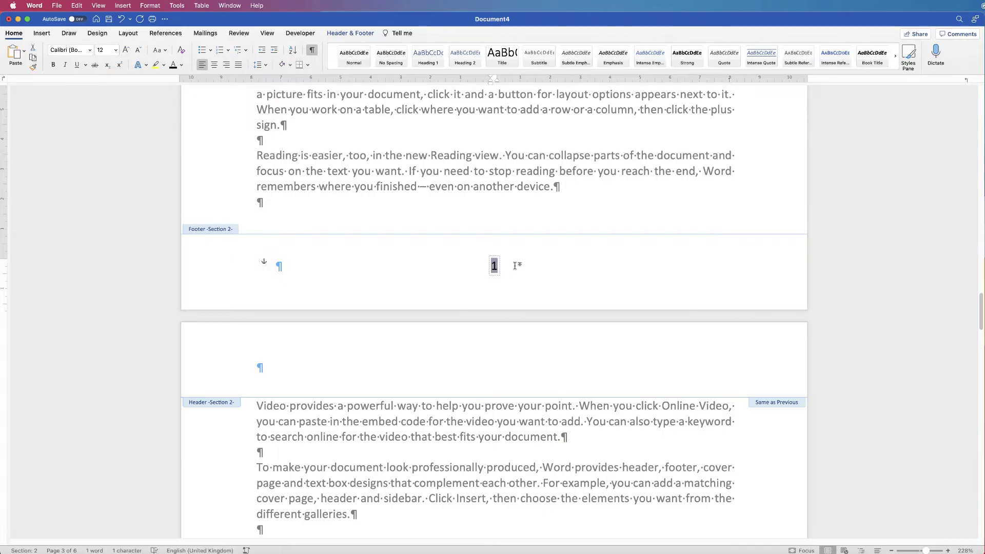
Format the page number in the section 2 footer with the Footlight MT font at size 18
{"action": "left_click", "coordinate": [494, 266]}
{"action": "left_click", "coordinate": [494, 265]}
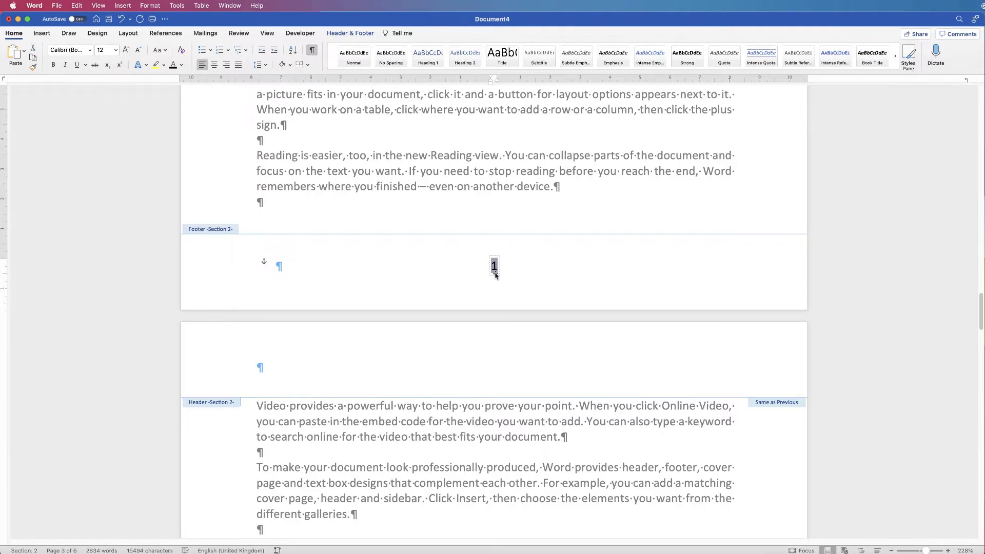
{"action": "double_click", "coordinate": [494, 267]}
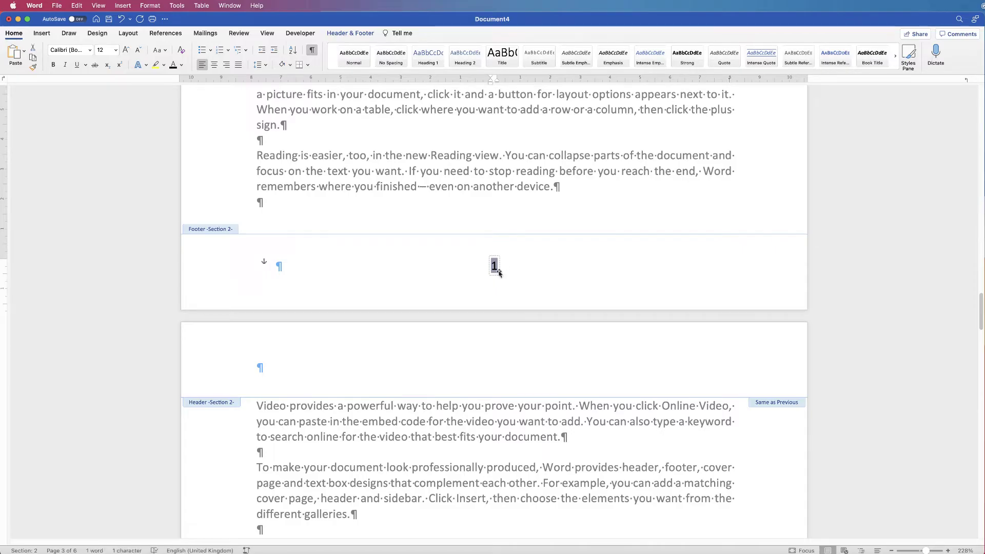
{"action": "left_click", "coordinate": [90, 51]}
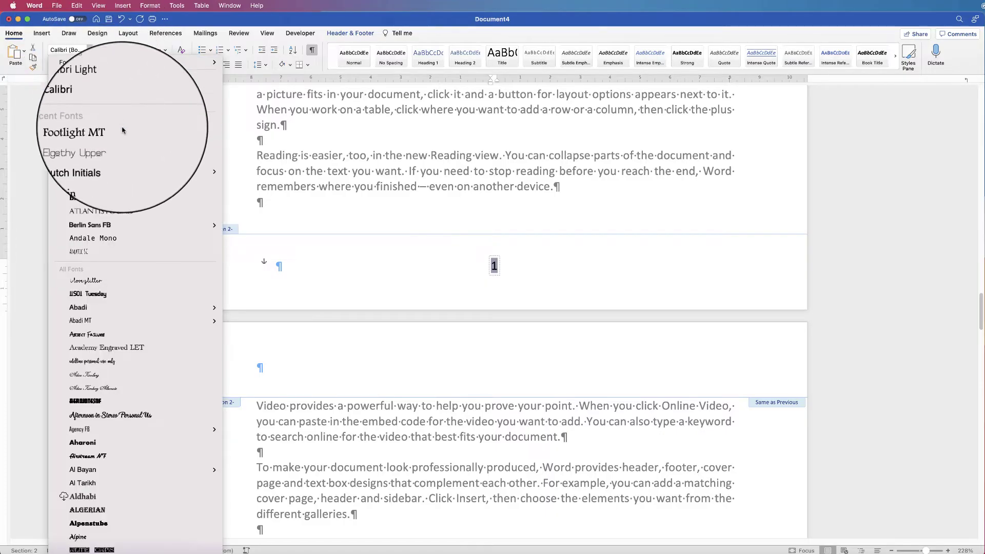
{"action": "left_click", "coordinate": [88, 132]}
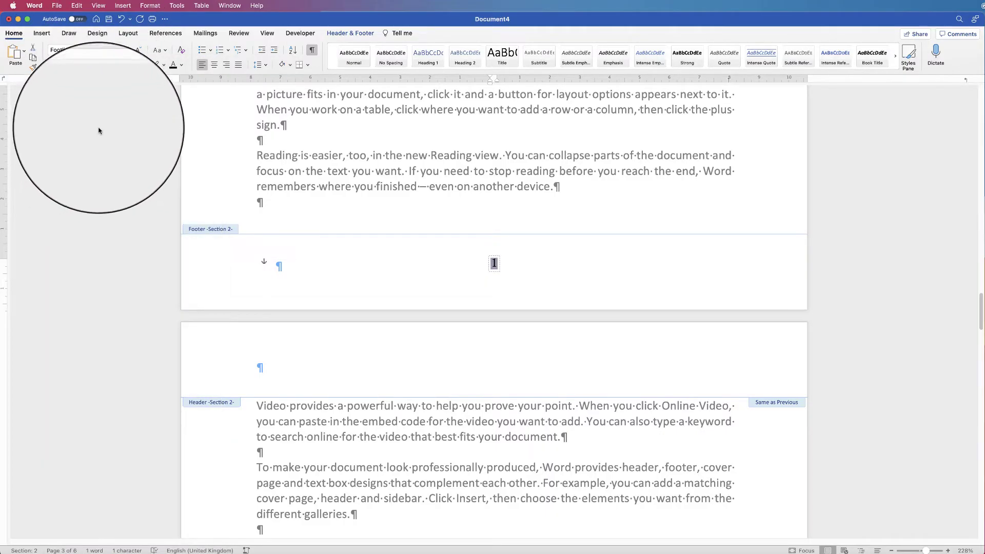
{"action": "left_click", "coordinate": [125, 50]}
{"action": "left_click", "coordinate": [125, 50]}
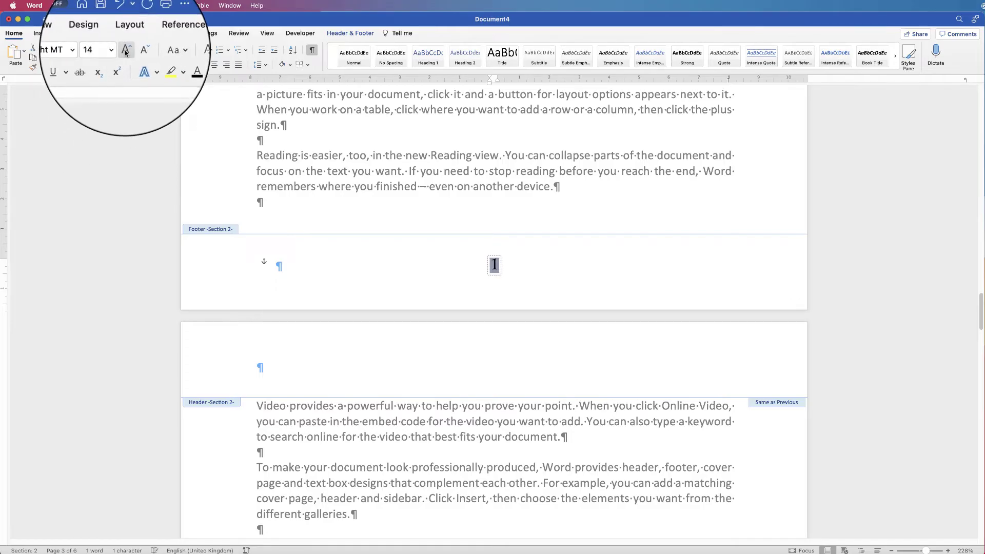
{"action": "left_click", "coordinate": [125, 50]}
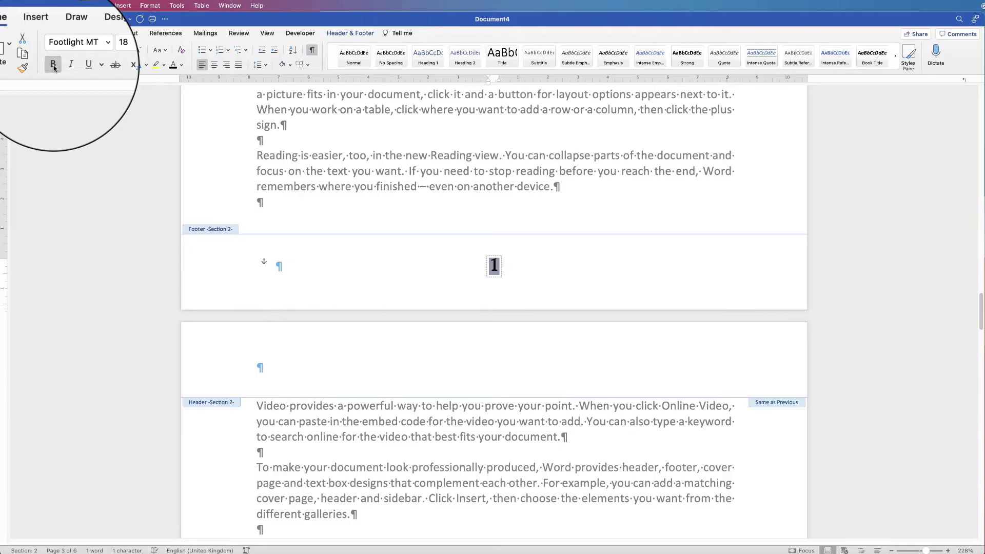
Try a red font colour and italic on the section 2 page number, restoring the black colour and non-italic style
{"action": "left_click", "coordinate": [182, 66]}
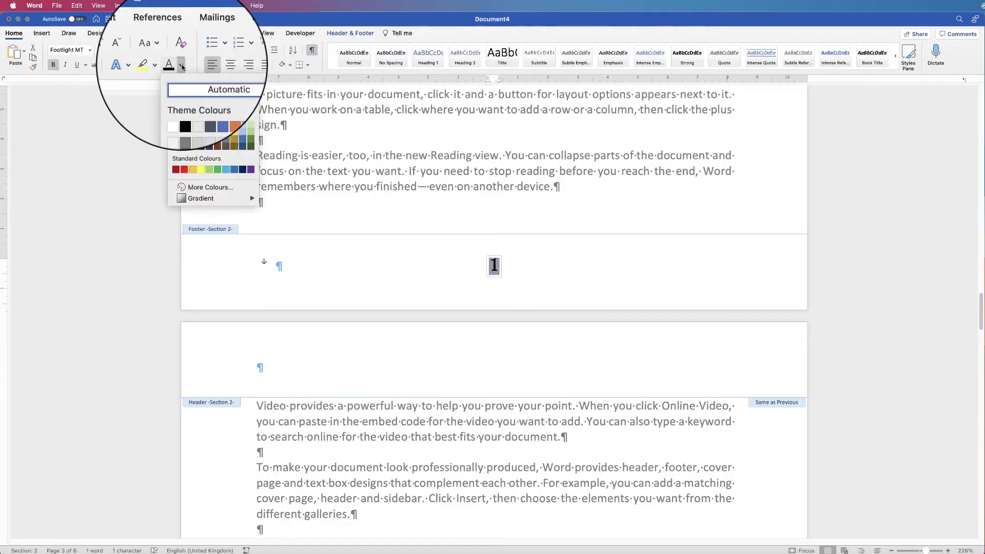
{"action": "left_click", "coordinate": [183, 170]}
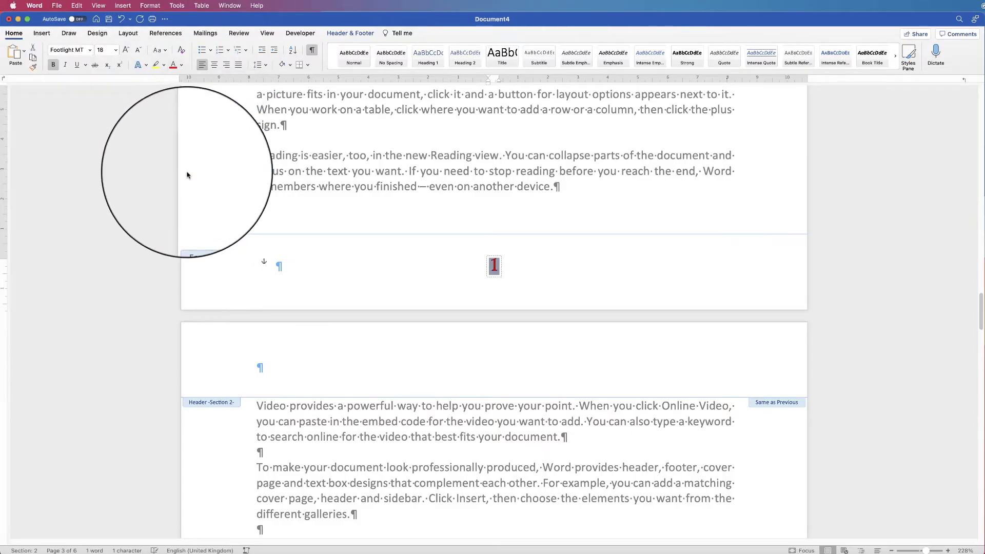
{"action": "left_click", "coordinate": [182, 65]}
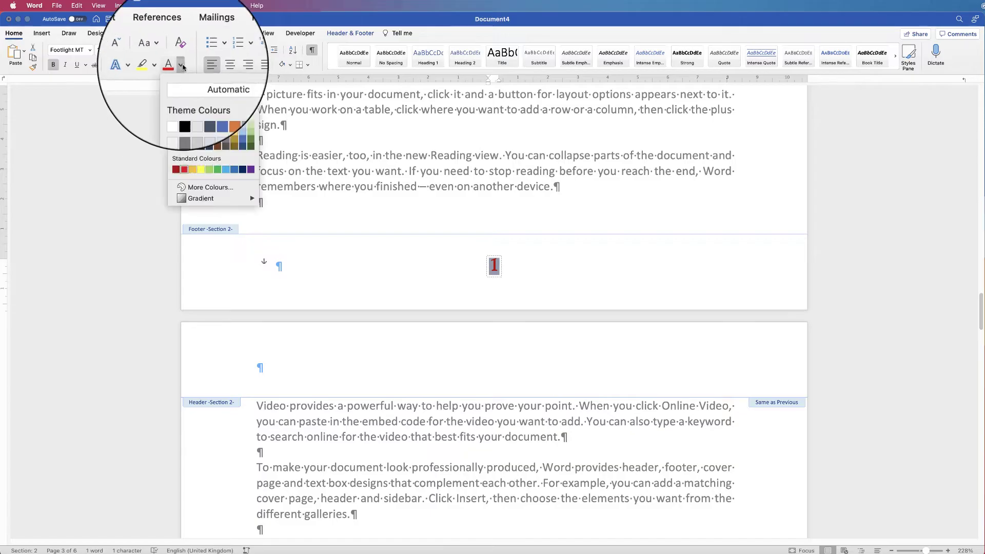
{"action": "left_click", "coordinate": [184, 106]}
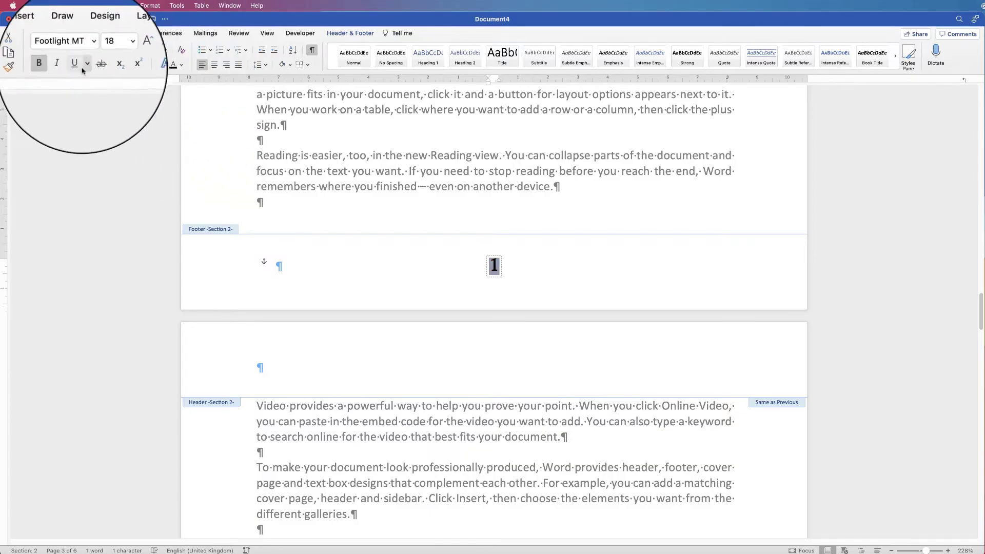
{"action": "left_click", "coordinate": [65, 65]}
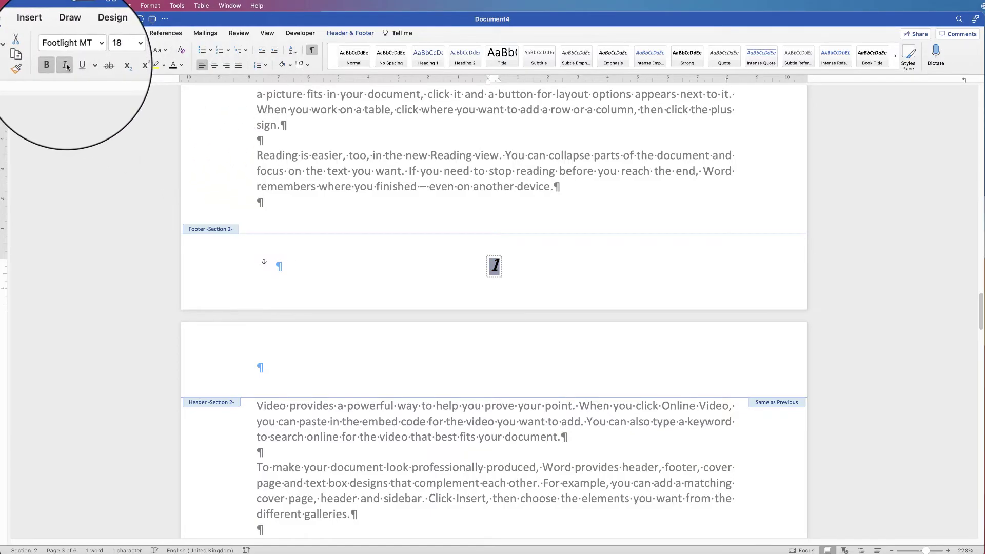
{"action": "left_click", "coordinate": [66, 65]}
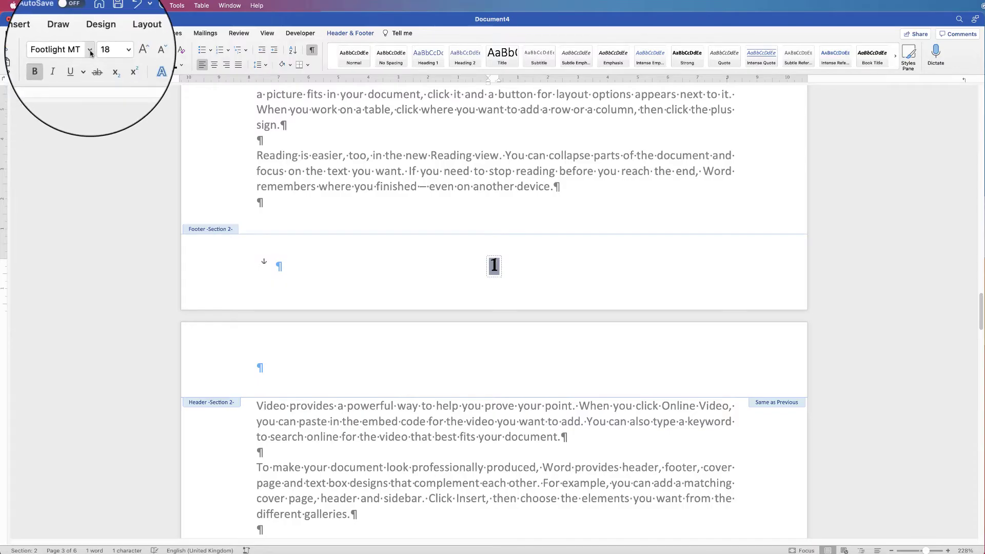
Close footer editing and show all the document's pages together to review the page numbering
{"action": "left_click", "coordinate": [581, 267]}
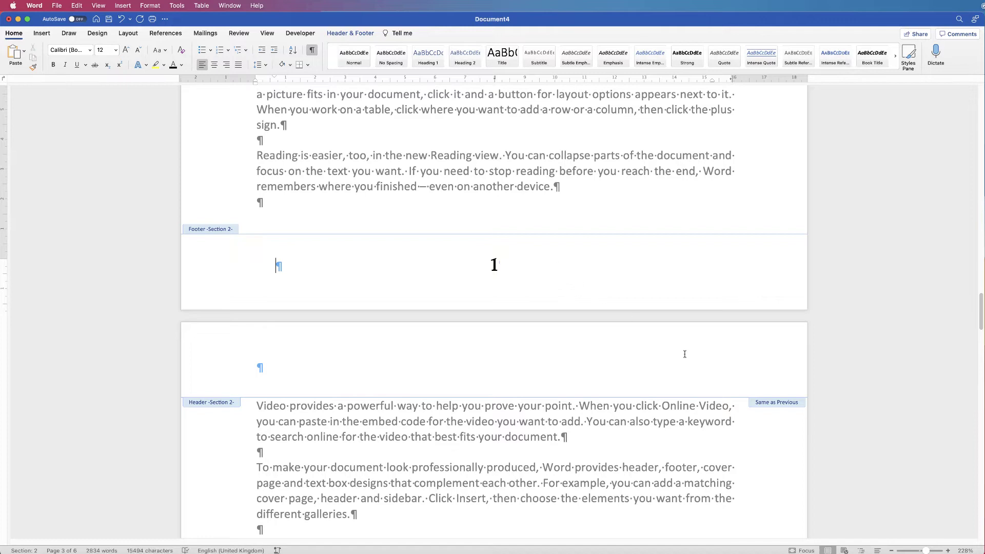
{"action": "left_click_drag", "start_coordinate": [926, 552], "coordinate": [908, 551]}
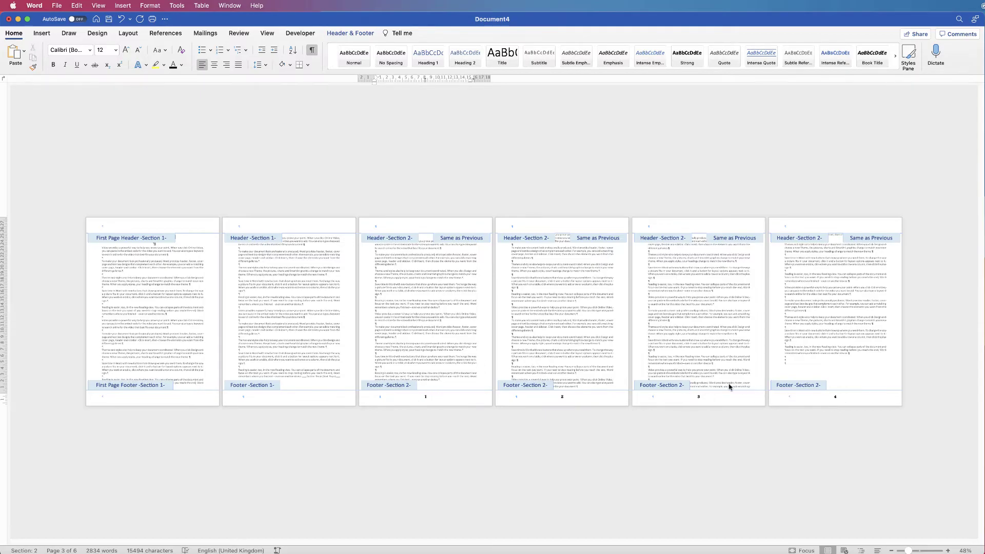
{"action": "double_click", "coordinate": [541, 374]}
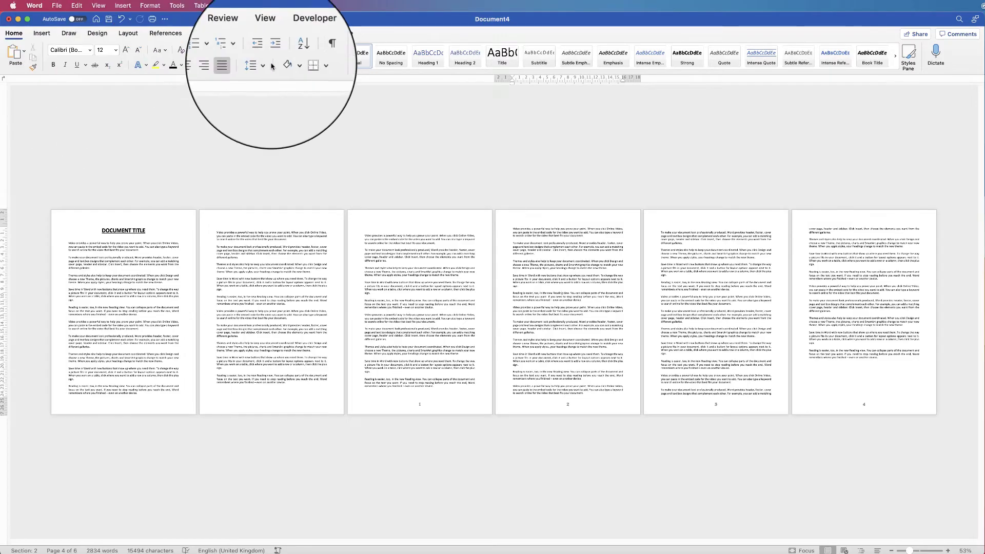
Show the formatting marks and place the cursor at the Next Page section break at the end of page 2
{"action": "left_click", "coordinate": [311, 50]}
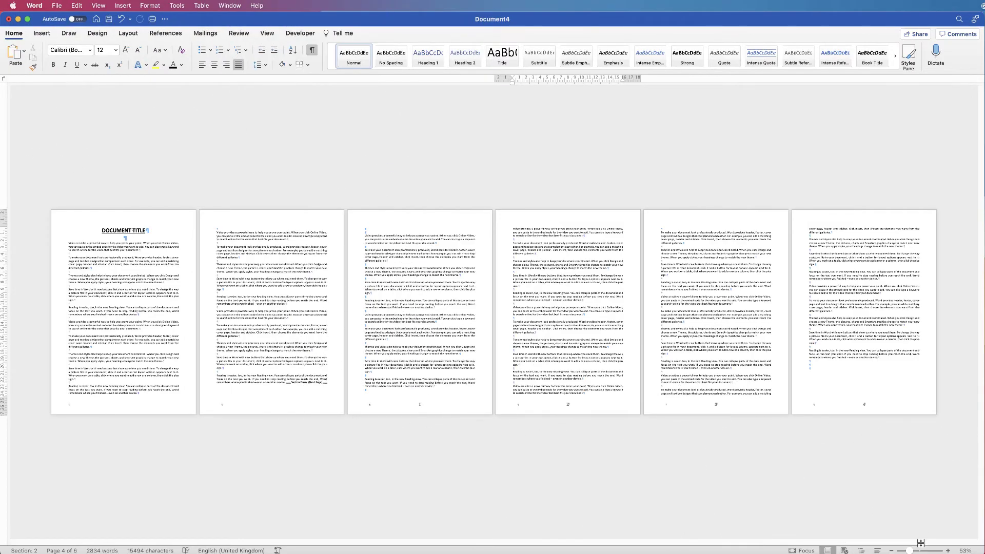
{"action": "left_click", "coordinate": [260, 342]}
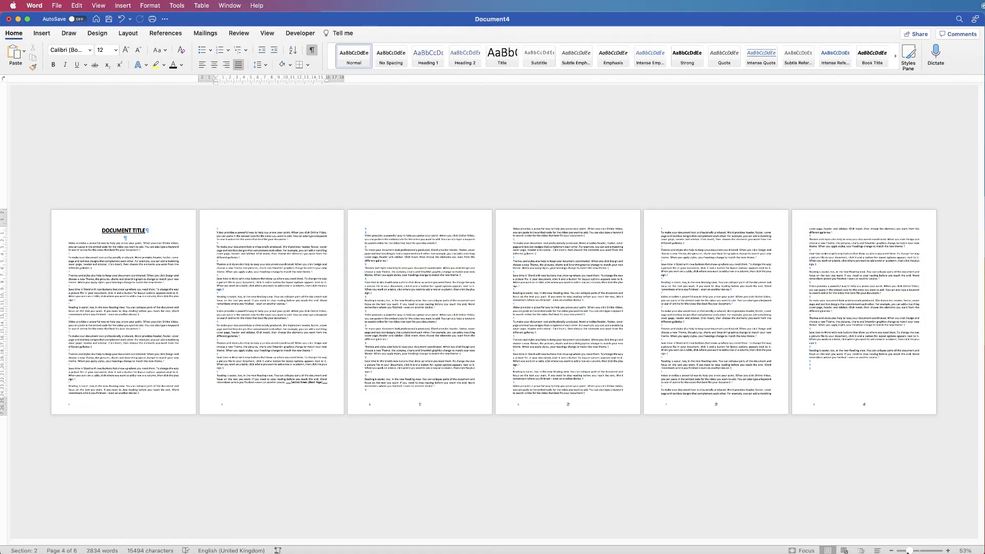
{"action": "left_click_drag", "start_coordinate": [908, 551], "coordinate": [923, 550]}
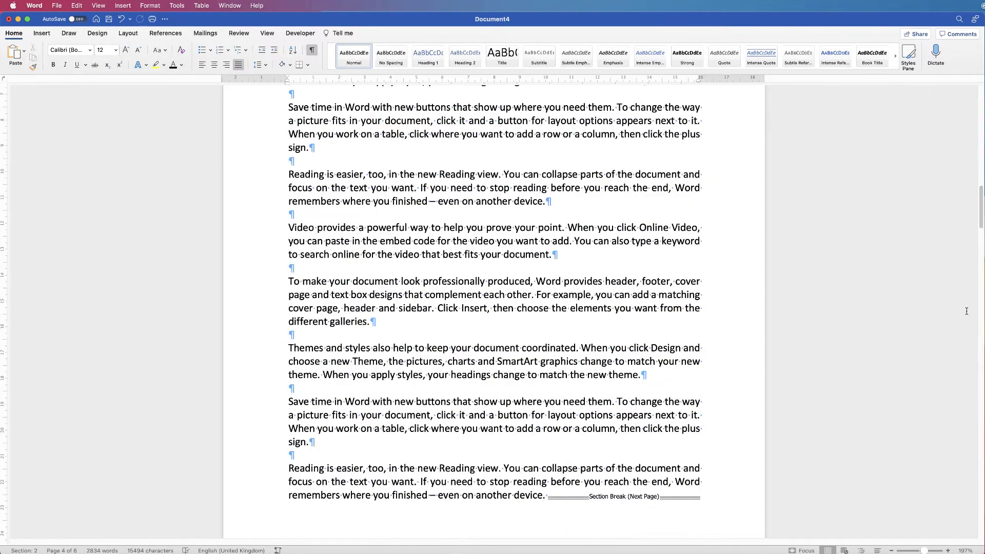
{"action": "scroll", "coordinate": [966, 312], "scroll_direction": "down", "scroll_amount": 5}
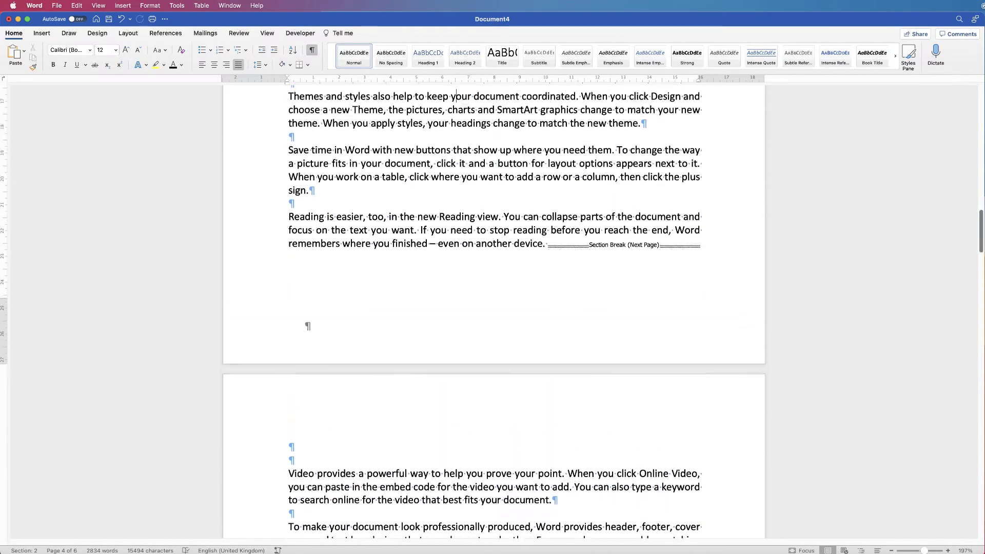
{"action": "scroll", "coordinate": [452, 96], "scroll_direction": "up", "scroll_amount": 1}
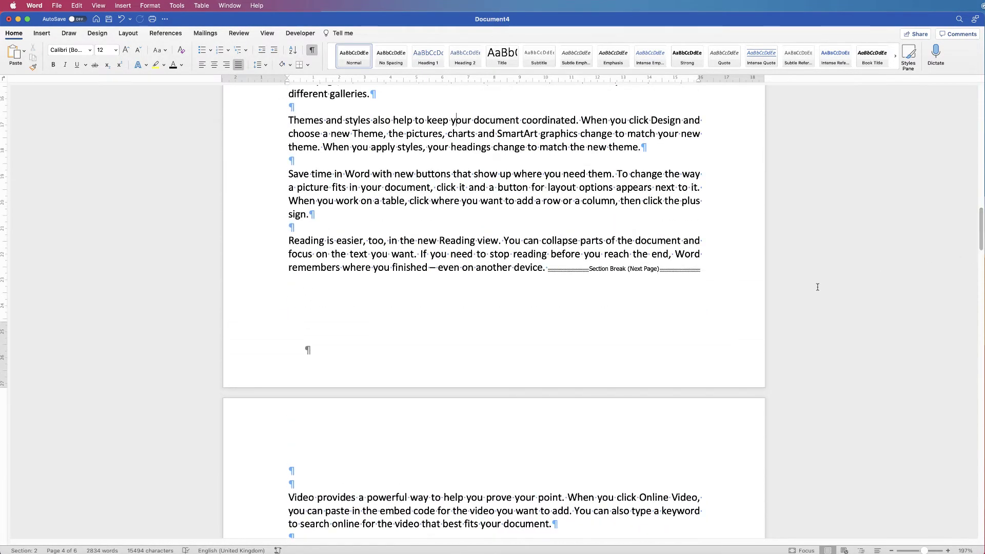
{"action": "left_click", "coordinate": [640, 271]}
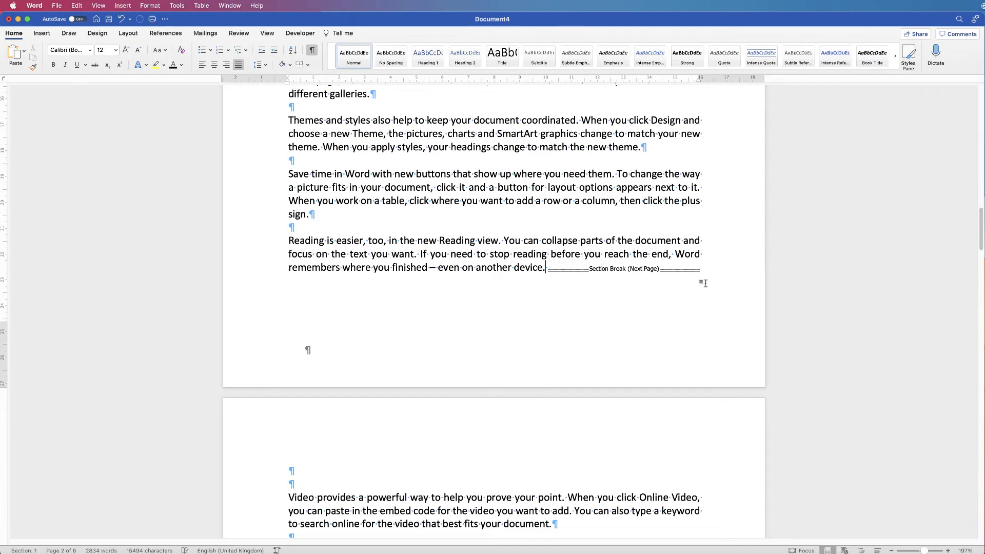
Delete the extra blank paragraph starting page 3 and the space before the section break, keeping the sentence's full stop
{"action": "left_click", "coordinate": [294, 483]}
{"action": "key", "text": "BackSpace"}
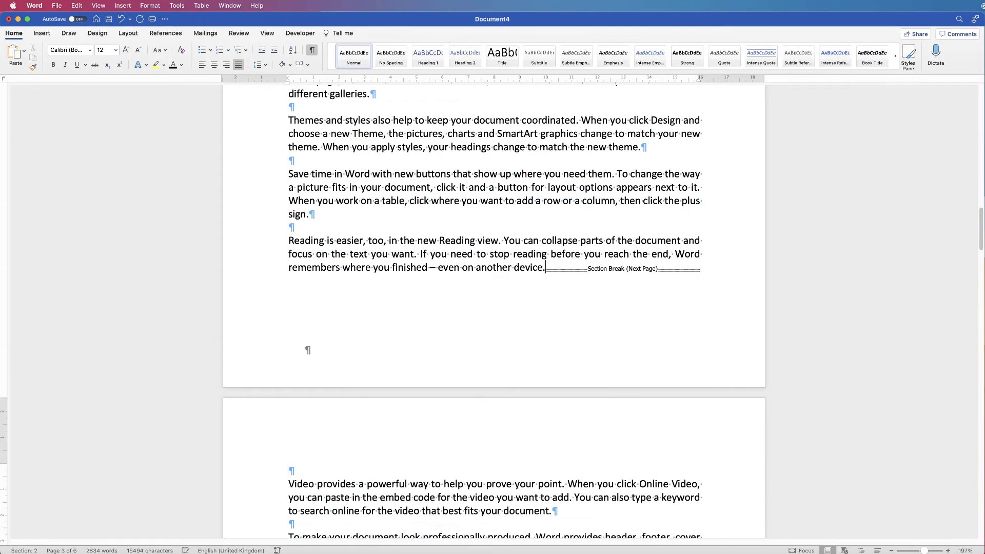
{"action": "key", "text": "BackSpace"}
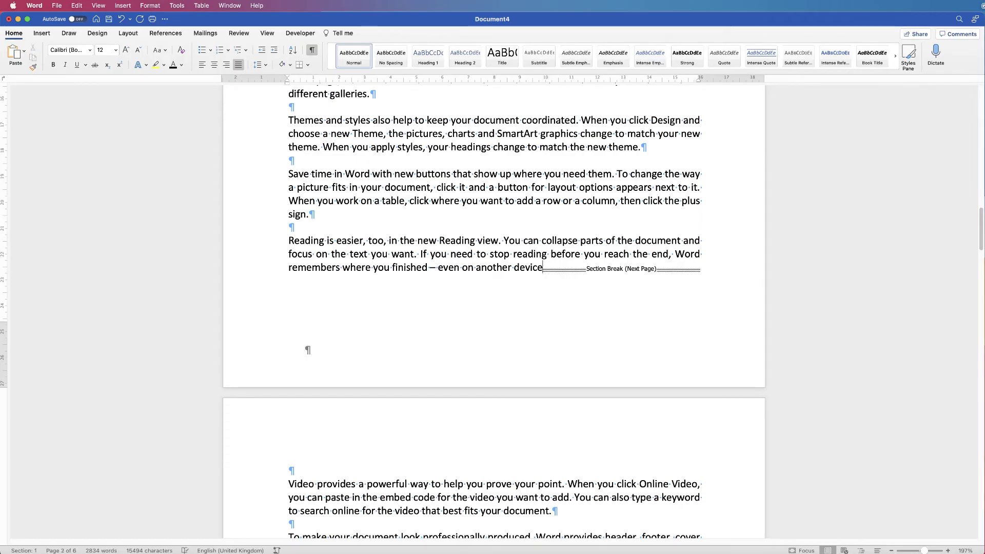
{"action": "type", "text": "."}
Try deleting the Next Page section break at the end of page 2, and undo the deletion
{"action": "key", "text": "shift+Right"}
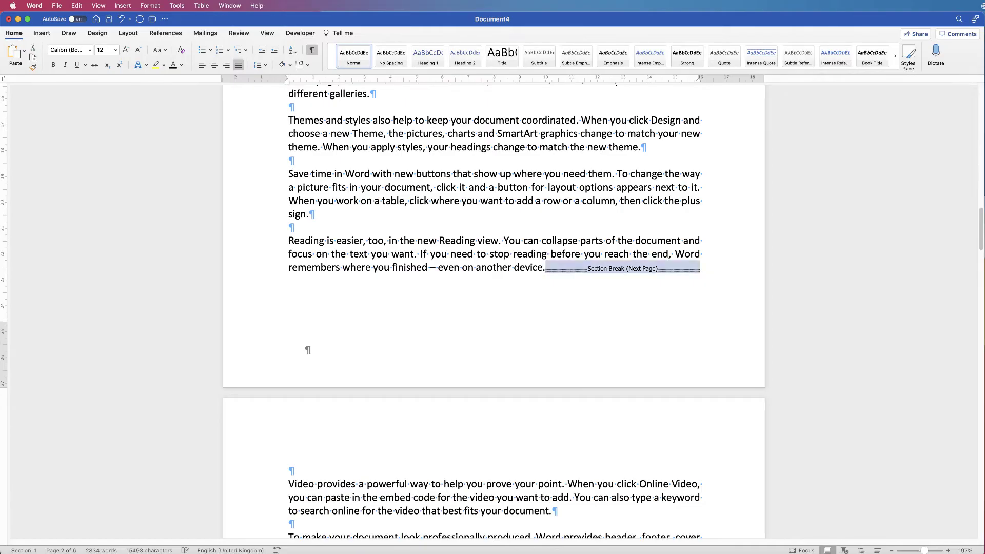
{"action": "key", "text": "Delete"}
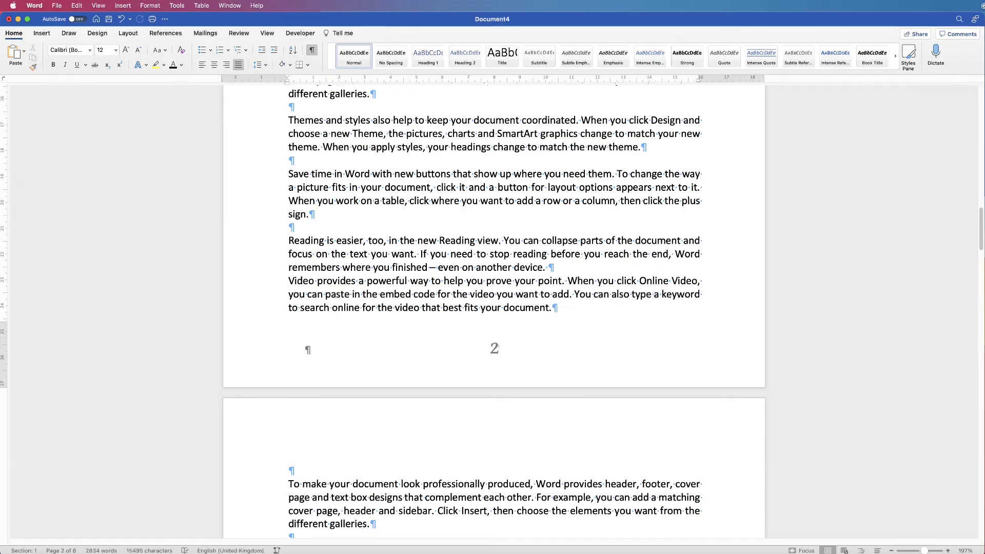
{"action": "key", "text": "super+z"}
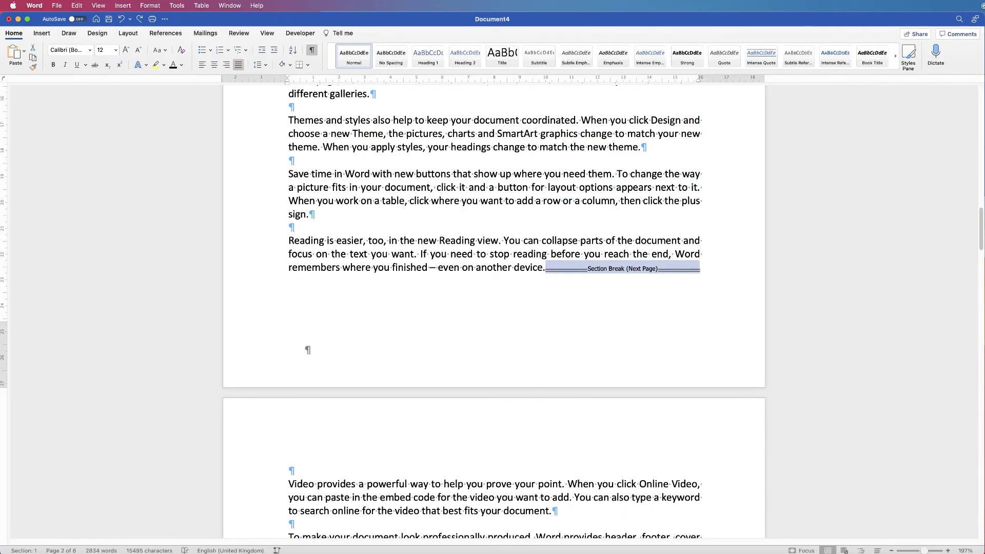
With several pages in view, delete the Next Page section break ending page 2 and hide the formatting marks
{"action": "scroll", "coordinate": [611, 298], "scroll_direction": "down", "scroll_amount": 10}
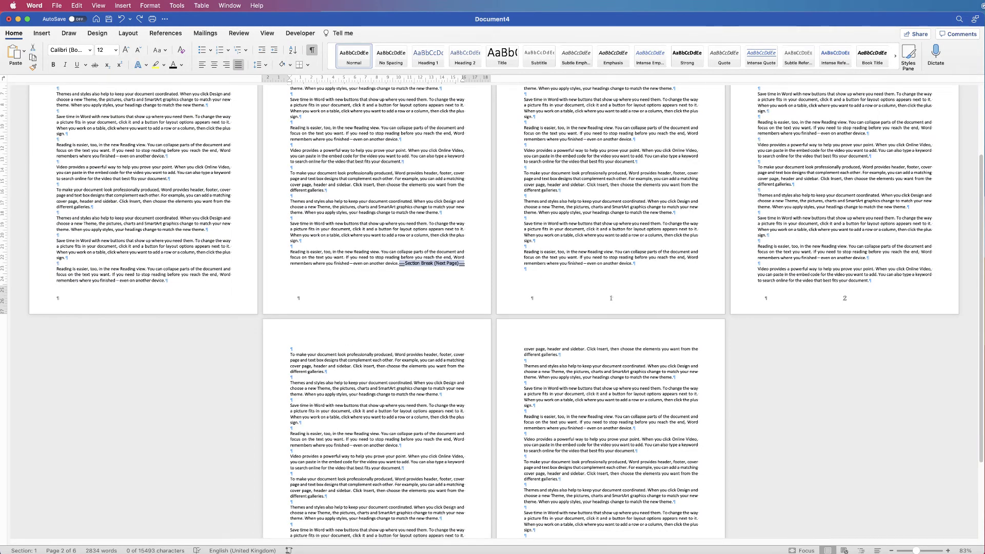
{"action": "scroll", "coordinate": [492, 307], "scroll_direction": "down", "scroll_amount": 5}
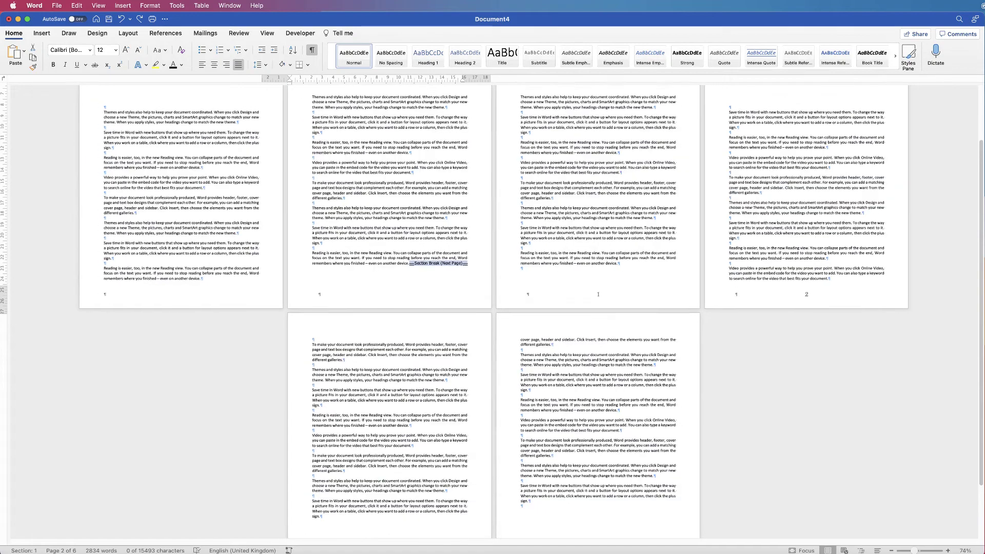
{"action": "scroll", "coordinate": [492, 308], "scroll_direction": "up", "scroll_amount": 4}
{"action": "key", "text": "super+8"}
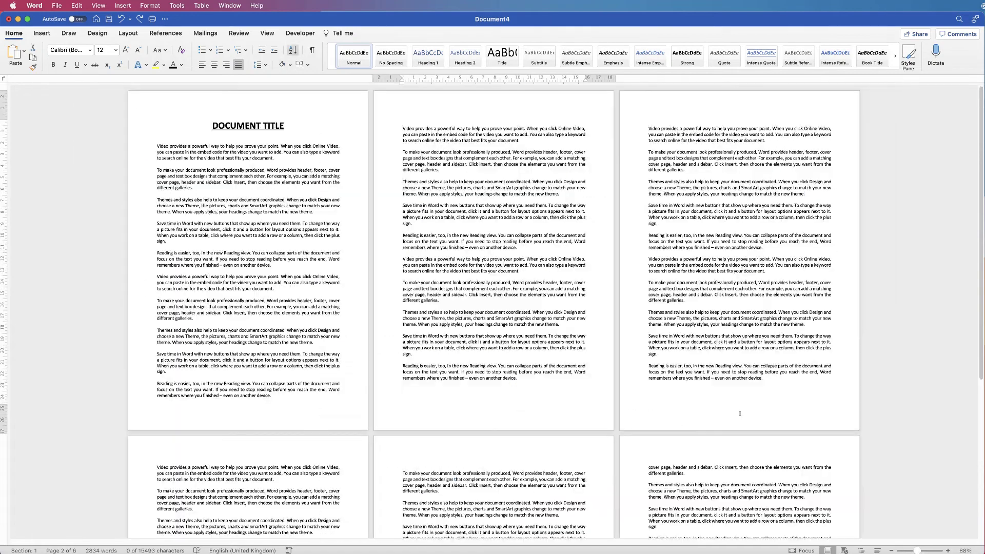
{"action": "key", "text": "super+8"}
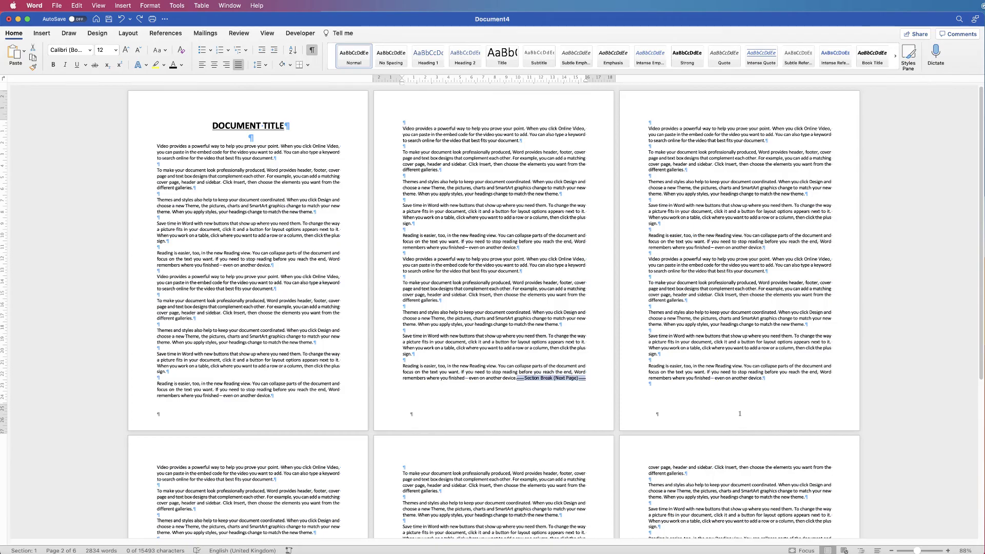
{"action": "key", "text": "BackSpace"}
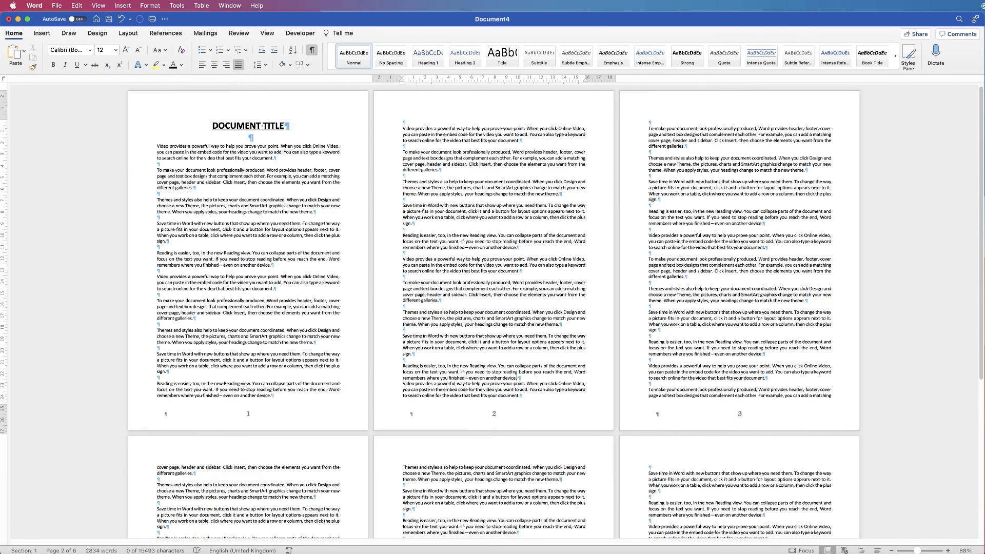
{"action": "key", "text": "super+8"}
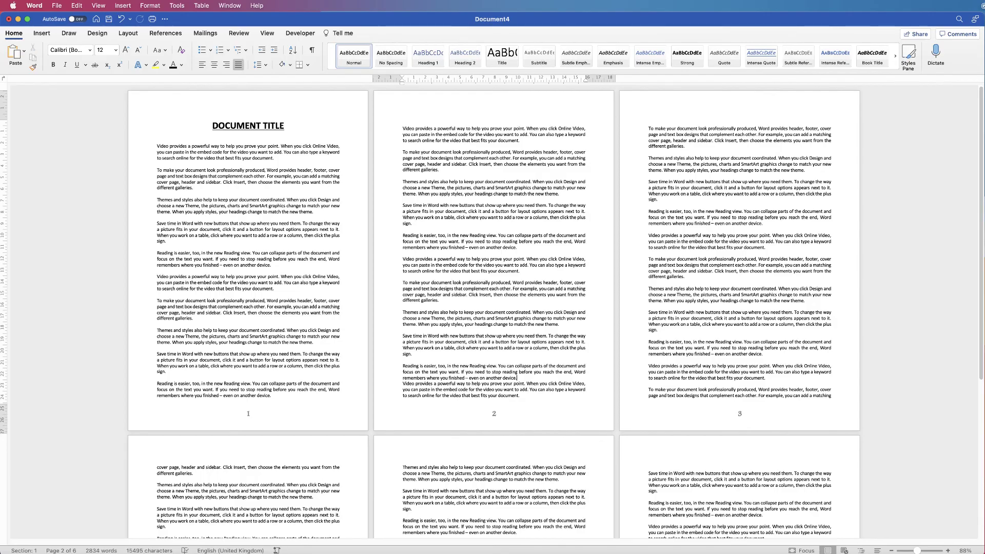
{"action": "scroll", "coordinate": [492, 307], "scroll_direction": "down", "scroll_amount": 5}
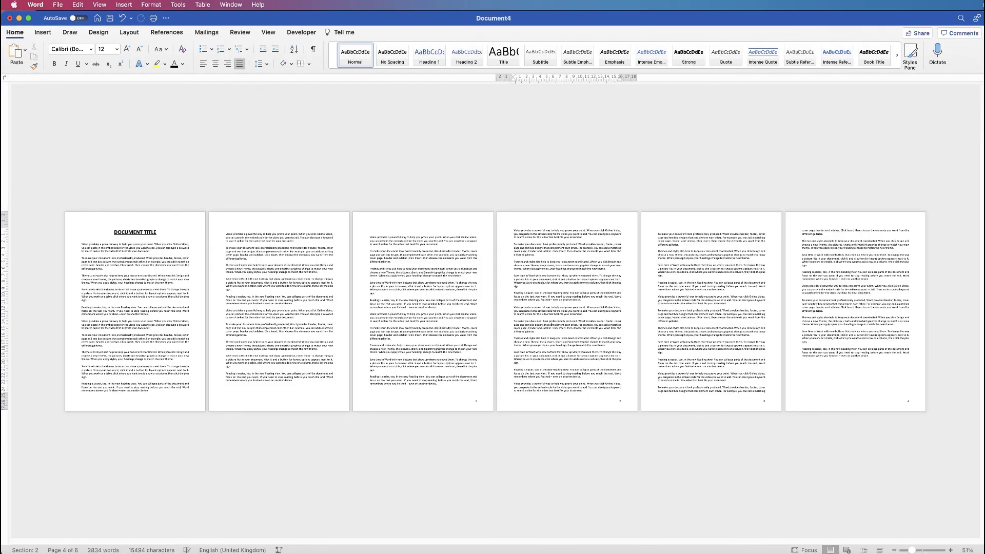